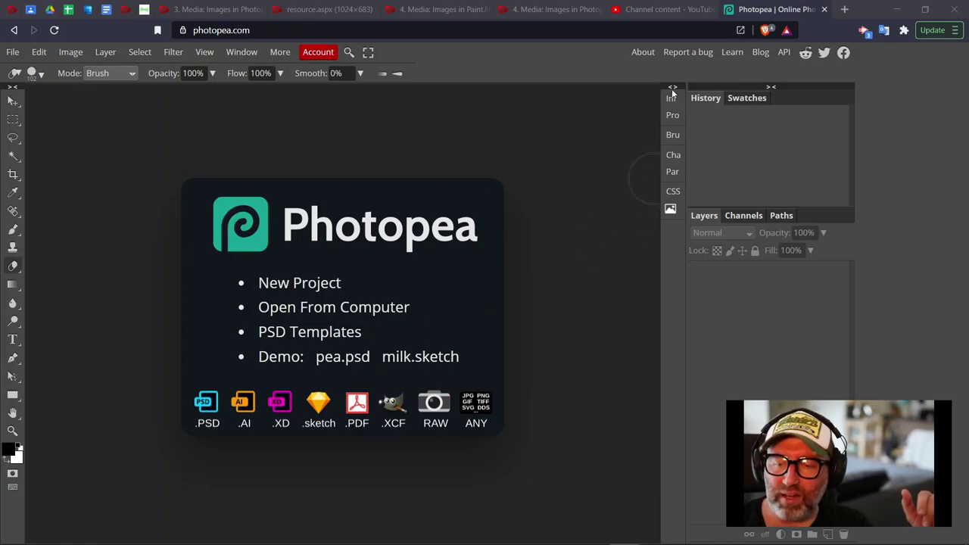
Step: Focus the Photopea window, then collapse and re-expand its side panels
left_click(758, 12)
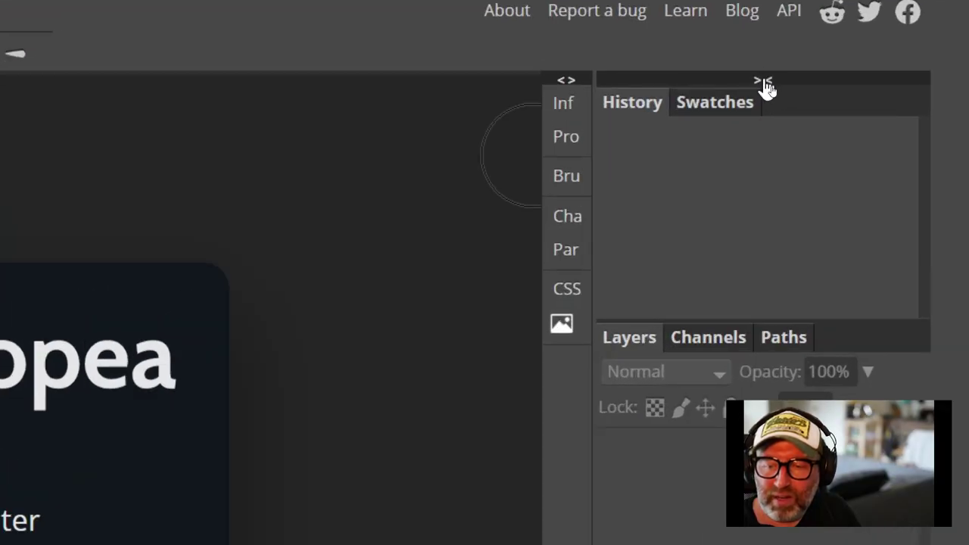
left_click(765, 82)
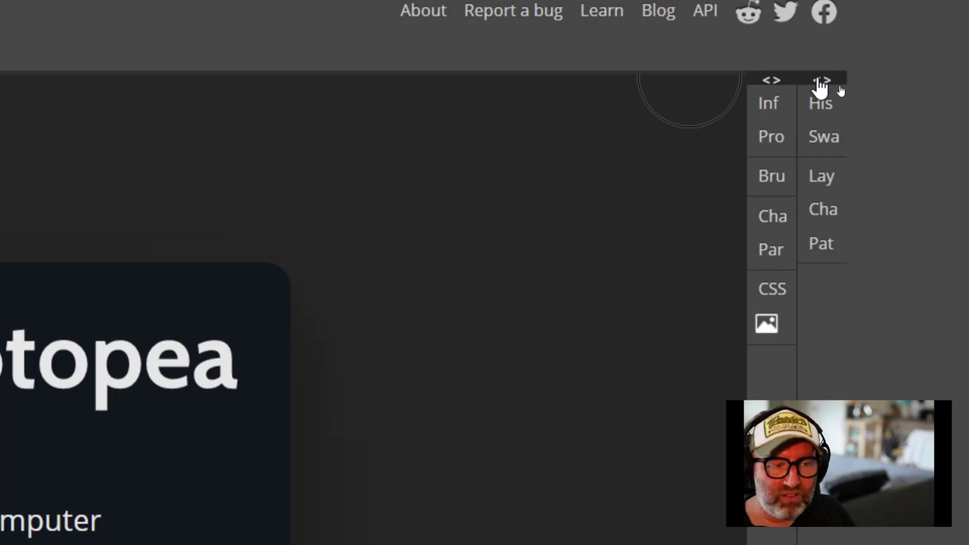
left_click(820, 82)
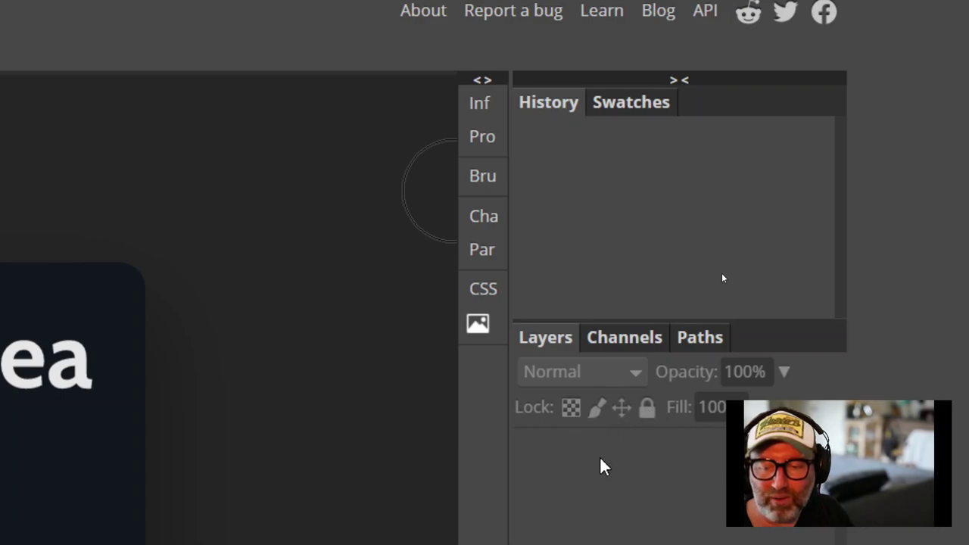
scroll(603, 466, "down", 2)
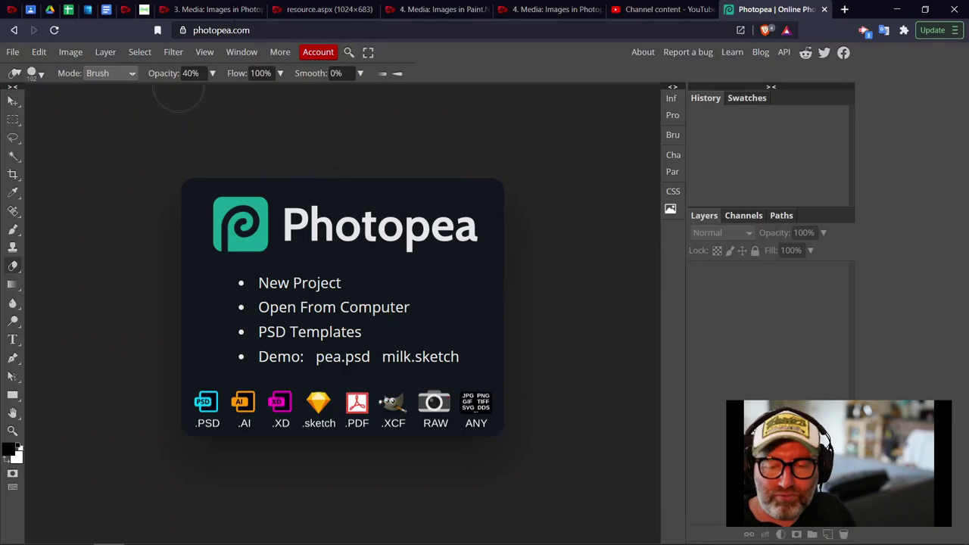
Step: On the Images in Photopea page, find the Animals and Insects tarantula and open it in a new tab
left_click(212, 9)
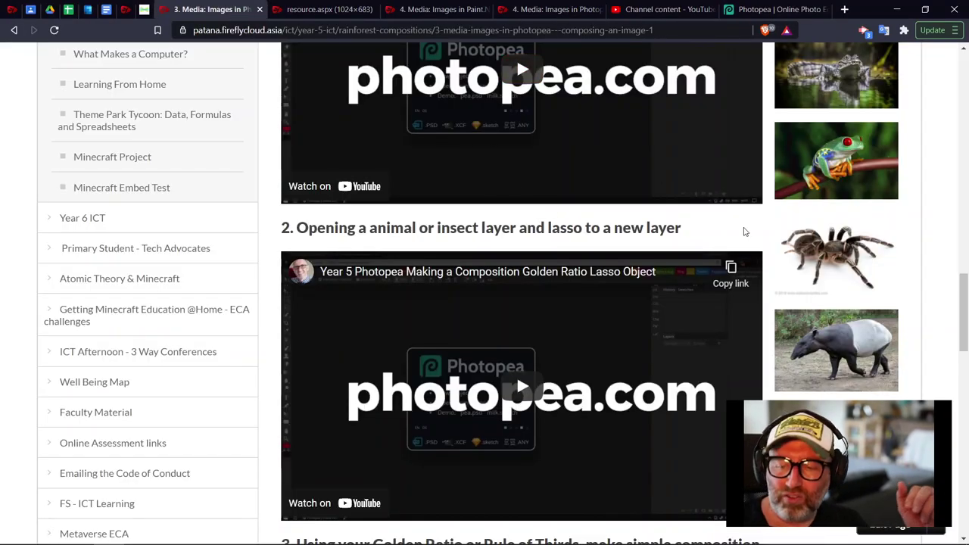
scroll(820, 261, "up", 5)
scroll(820, 261, "up", 5)
scroll(820, 260, "up", 3)
scroll(819, 261, "up", 6)
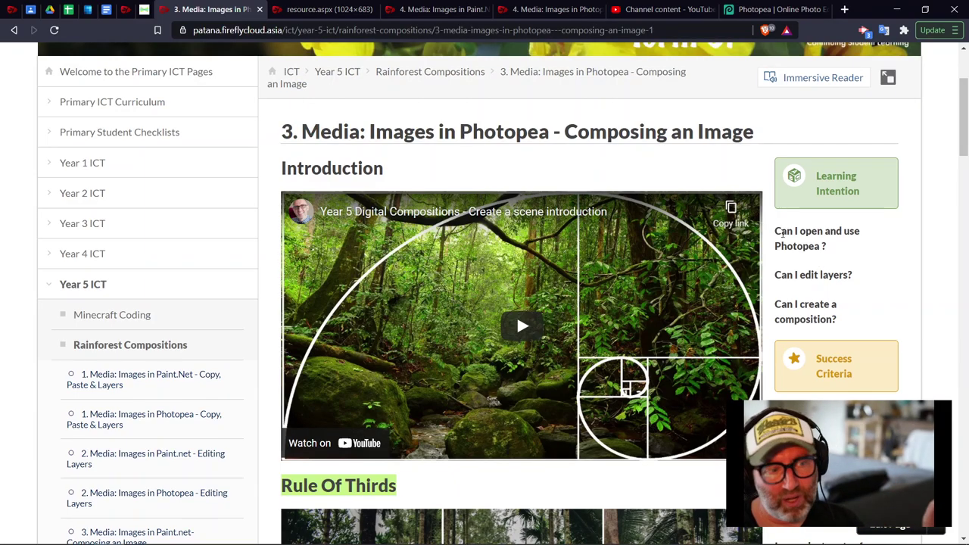
scroll(850, 262, "down", 3)
scroll(850, 263, "down", 2)
scroll(851, 263, "down", 4)
scroll(848, 258, "down", 2)
scroll(849, 258, "down", 2)
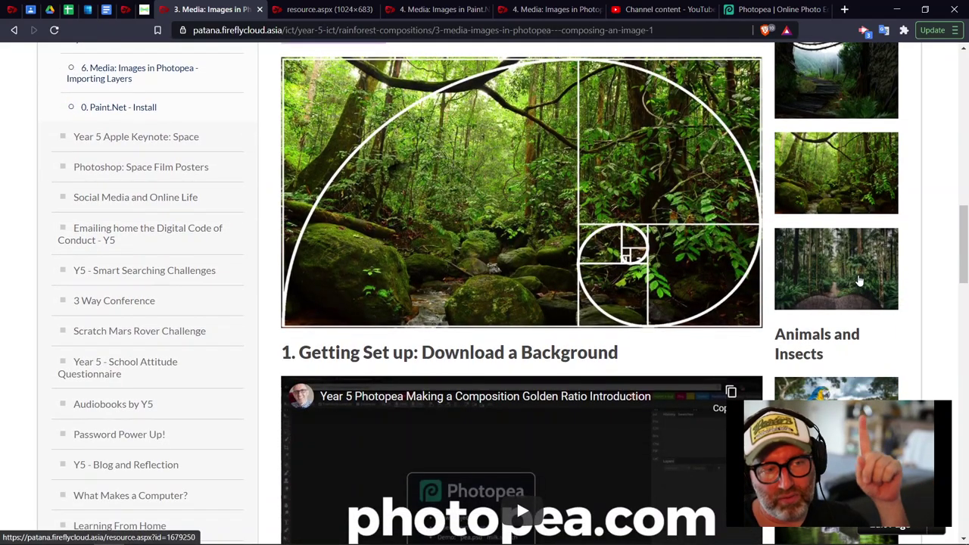
scroll(860, 280, "down", 2)
scroll(859, 281, "down", 2)
scroll(860, 281, "down", 1)
scroll(859, 280, "down", 2)
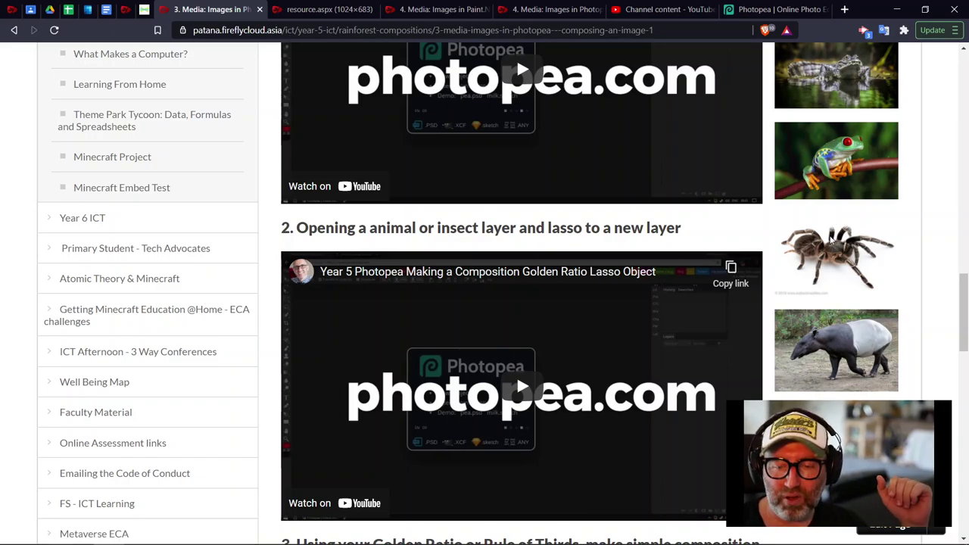
left_click(831, 240)
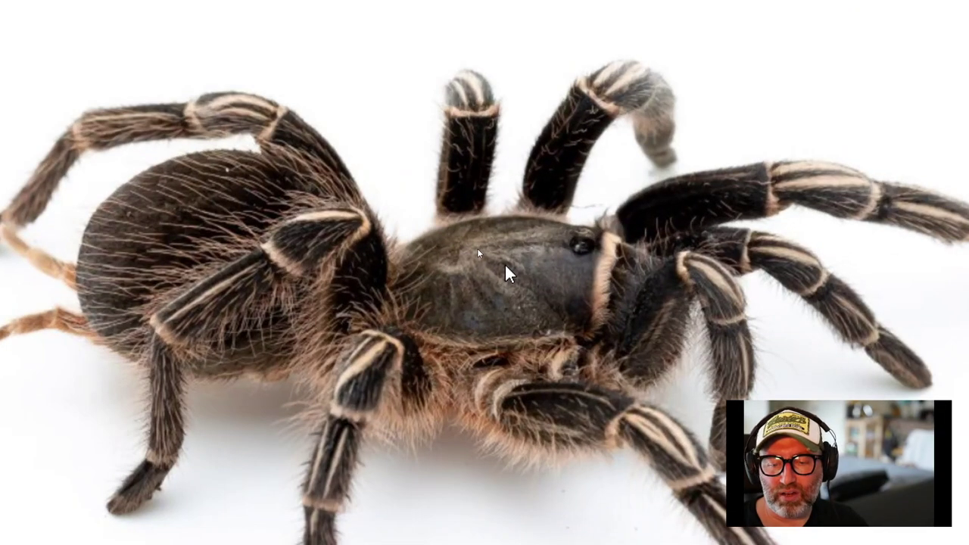
right_click(505, 263)
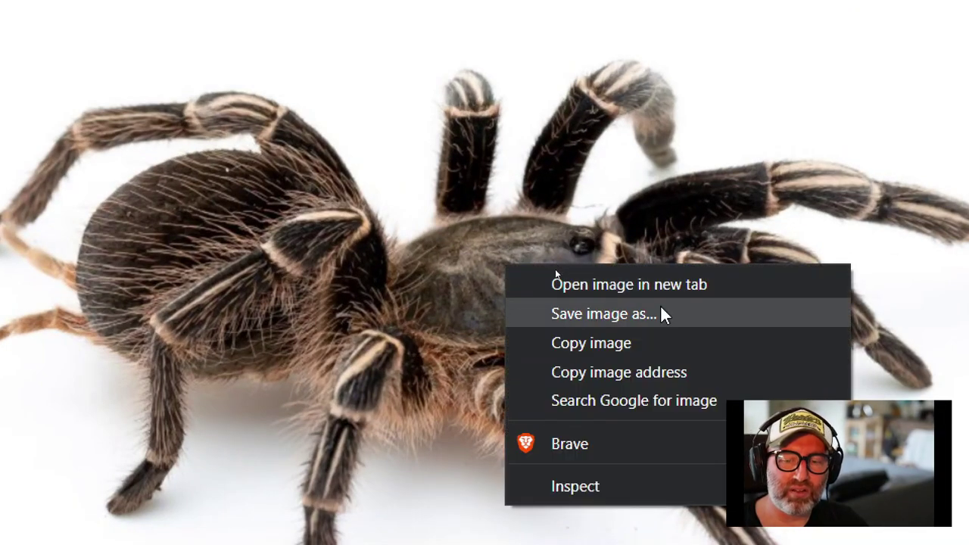
left_click(606, 313)
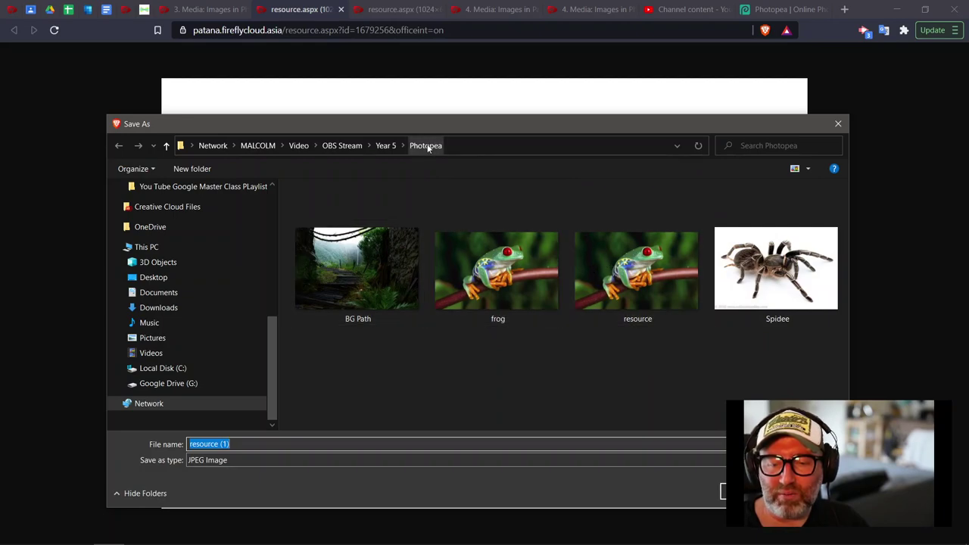
left_click(776, 273)
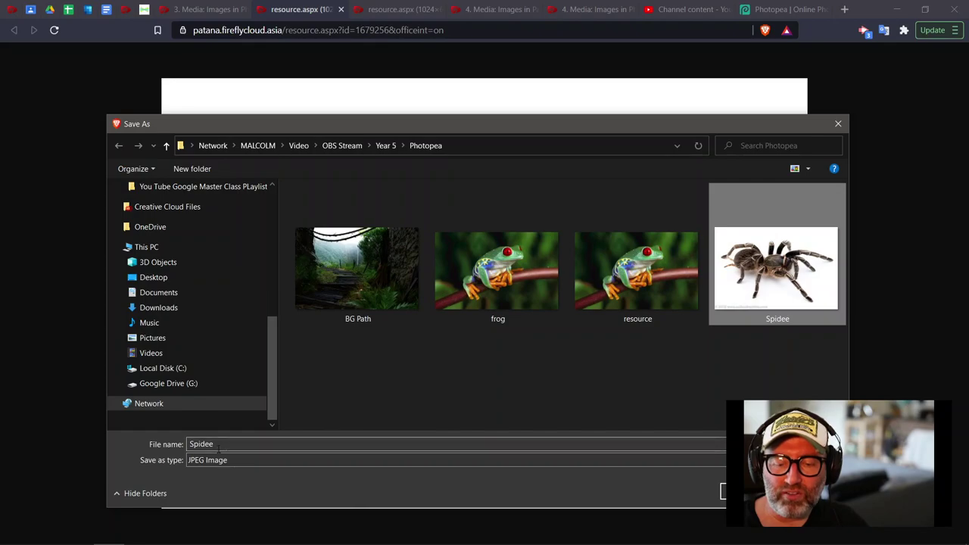
left_click(836, 125)
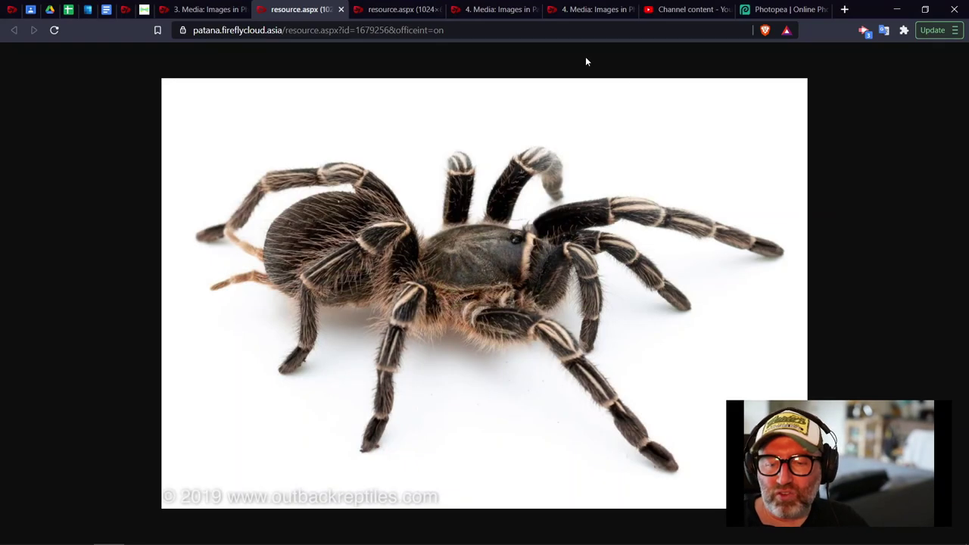
Step: Close the resource.aspx picture tab and switch back to the Photopea tab
left_click(340, 9)
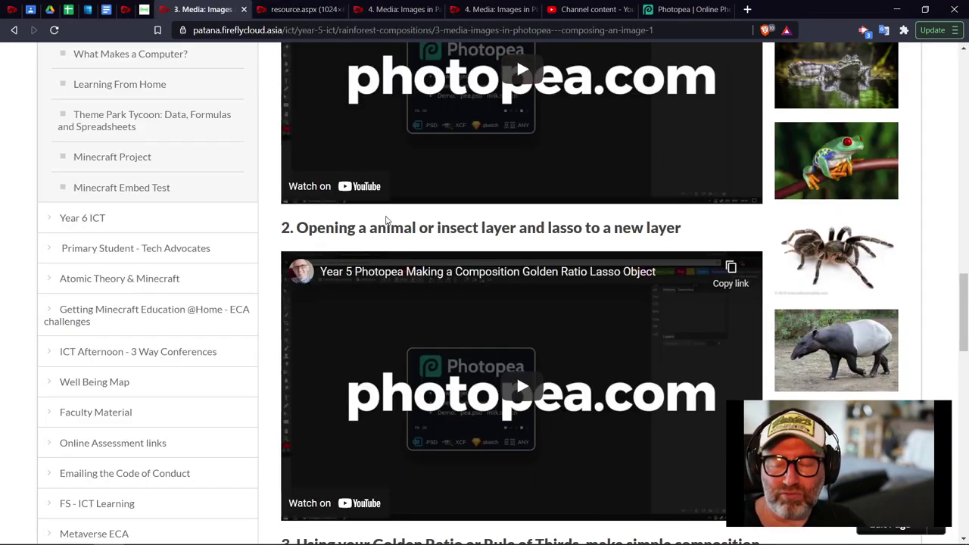
scroll(523, 288, "up", 5)
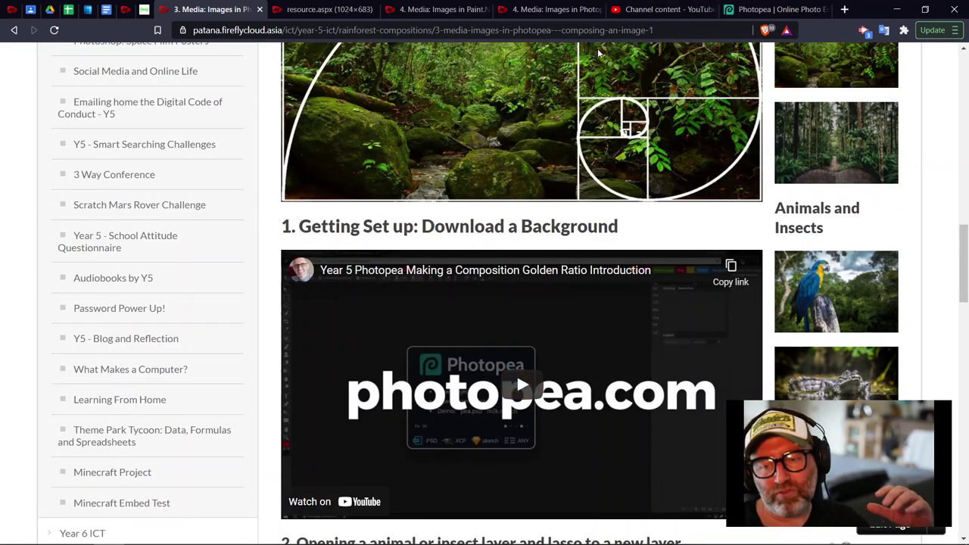
left_click(769, 9)
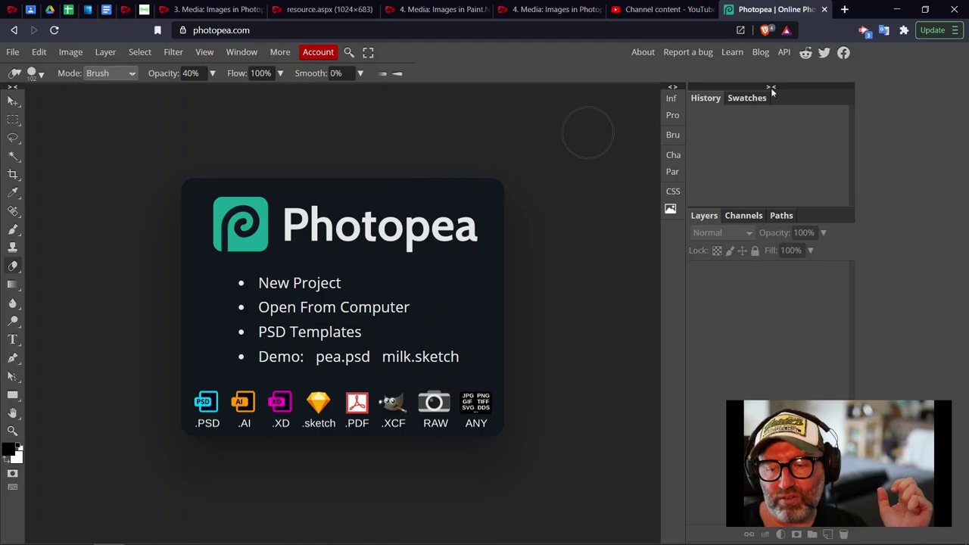
Step: Use File > Open to load Spidee.psd from the computer
left_click(13, 53)
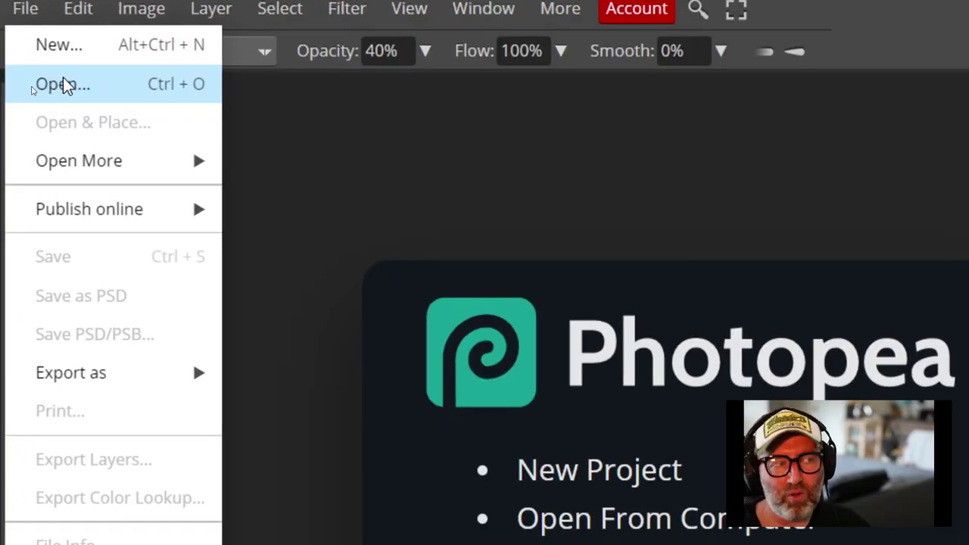
left_click(63, 82)
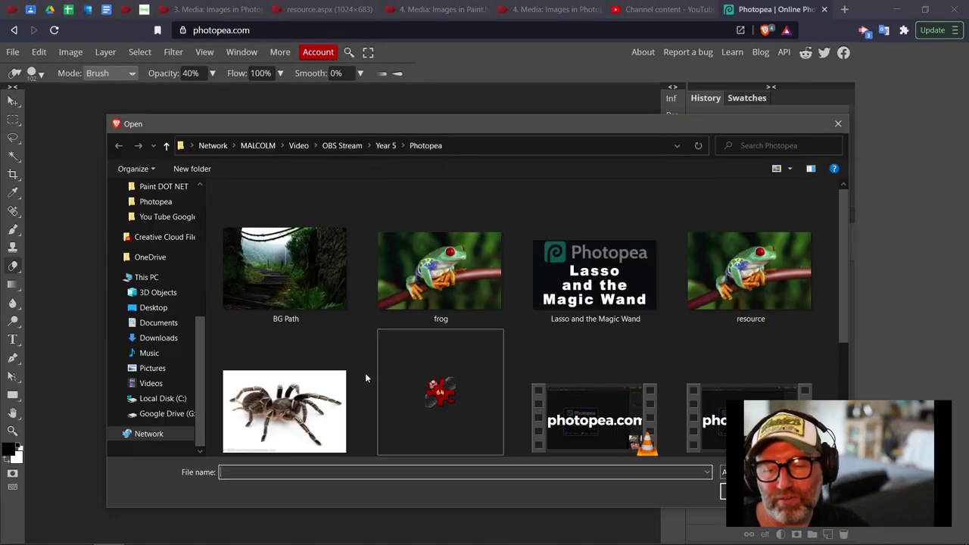
scroll(340, 333, "down", 2)
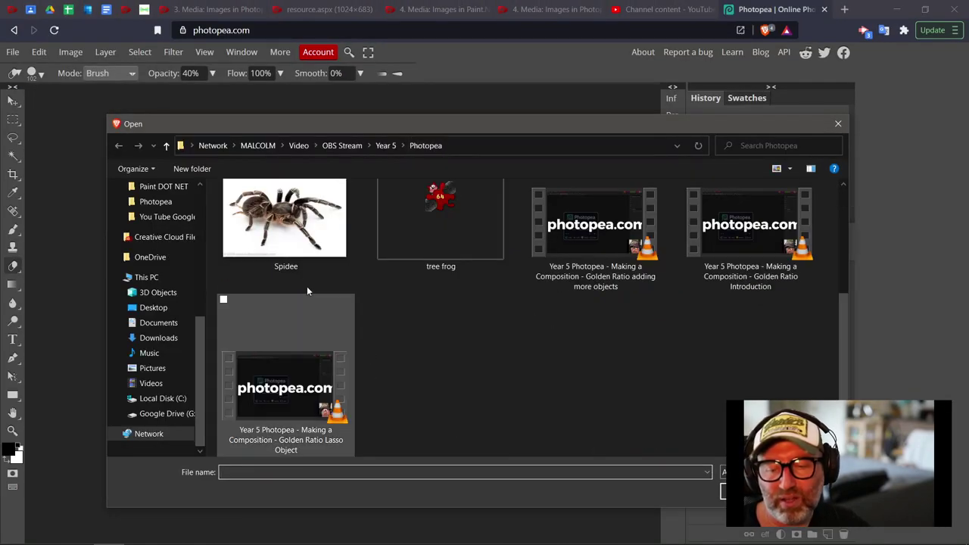
double_click(297, 246)
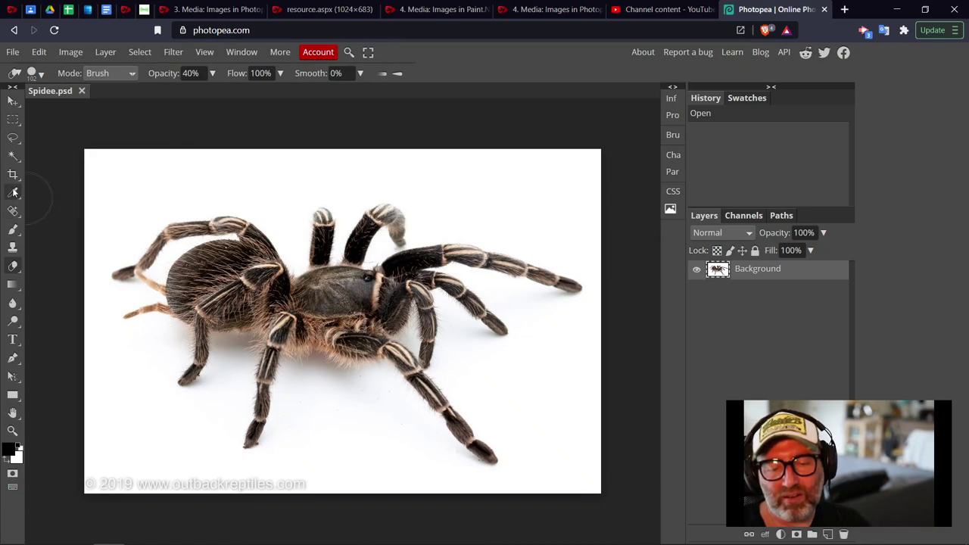
Step: Close the extra browser tab with Ctrl+W, returning to the unedited Spidee.psd
key("ctrl+w")
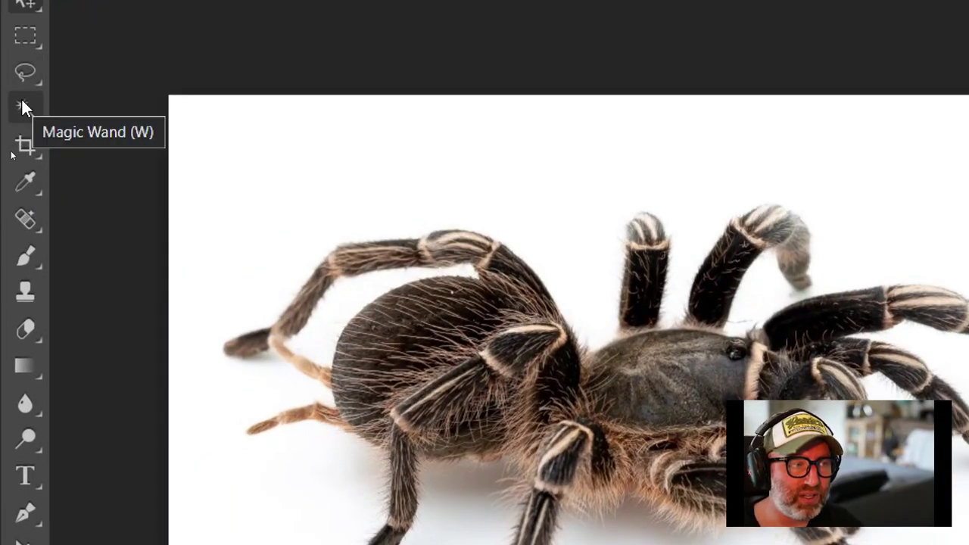
Step: With the Magic Wand, select the white background, then reselect it at tolerance 64
left_click(22, 102)
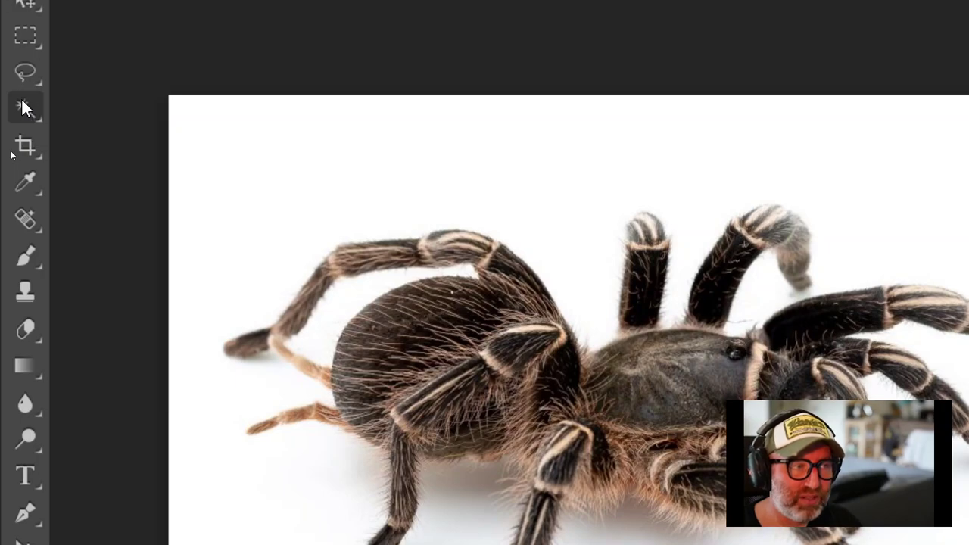
left_click(550, 197)
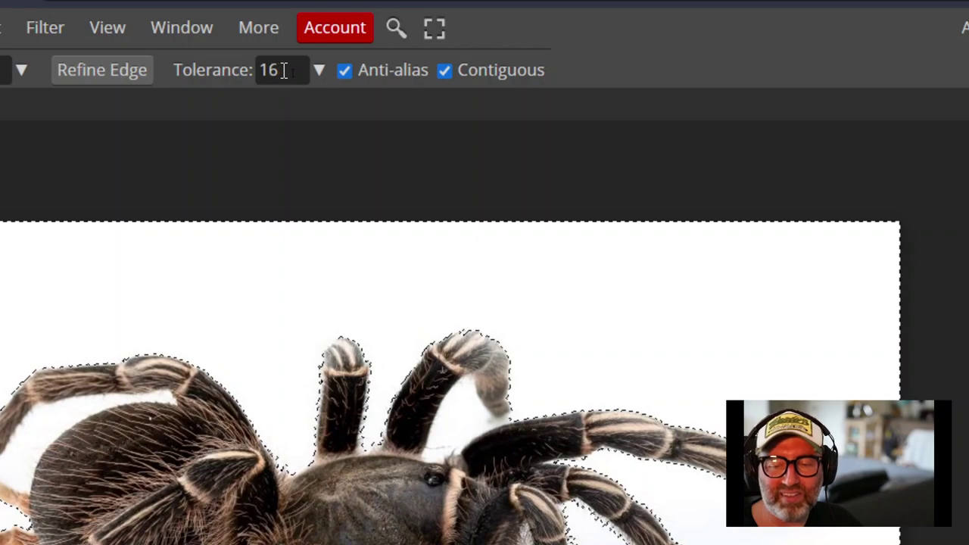
left_click(283, 71)
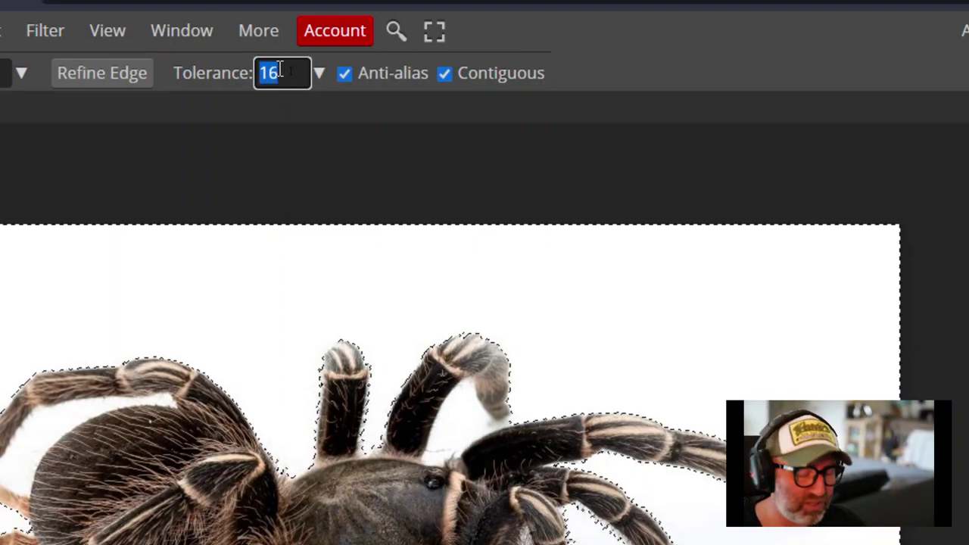
type("64")
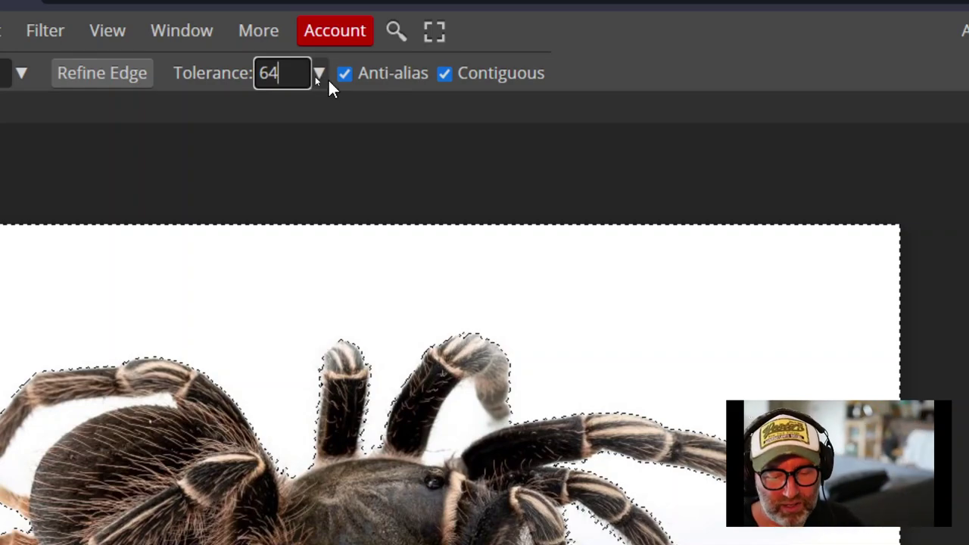
left_click(657, 159)
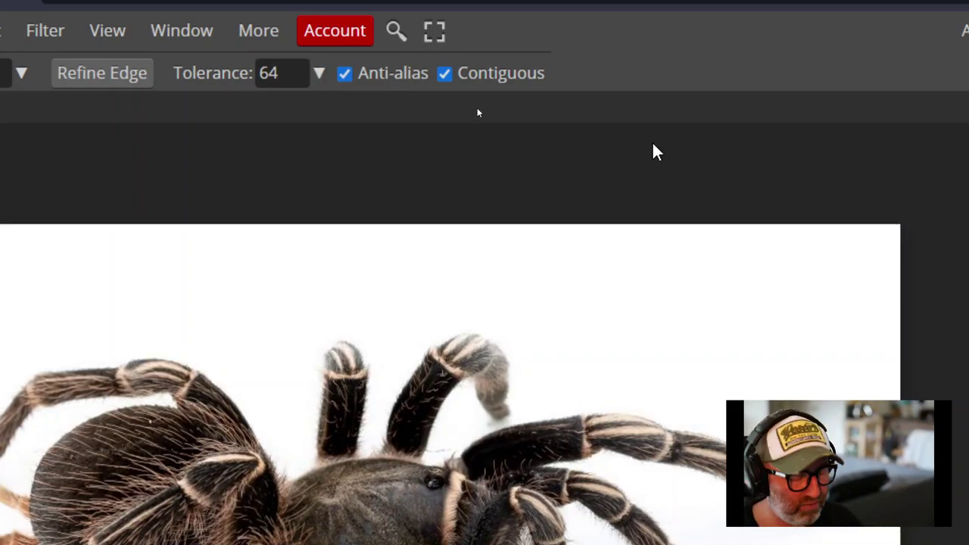
key("ctrl+w")
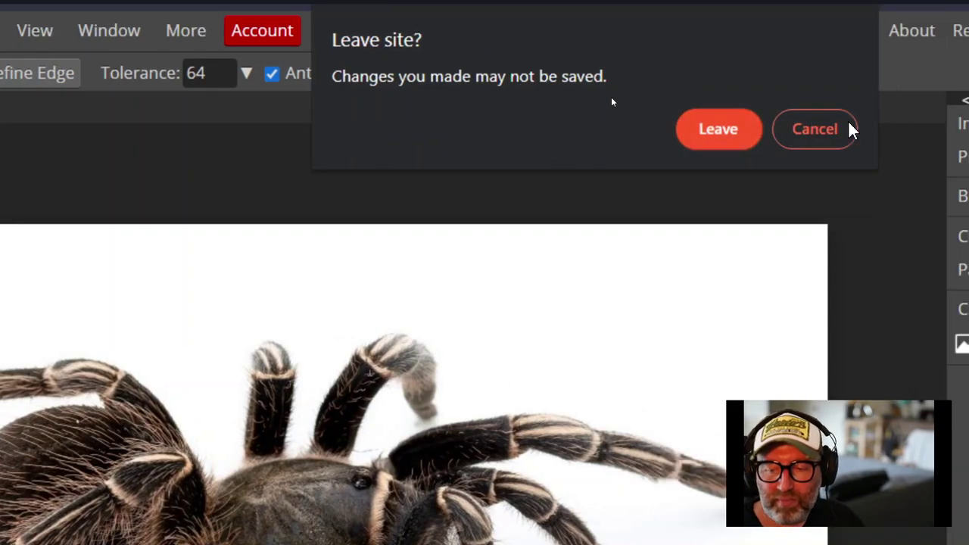
left_click(852, 129)
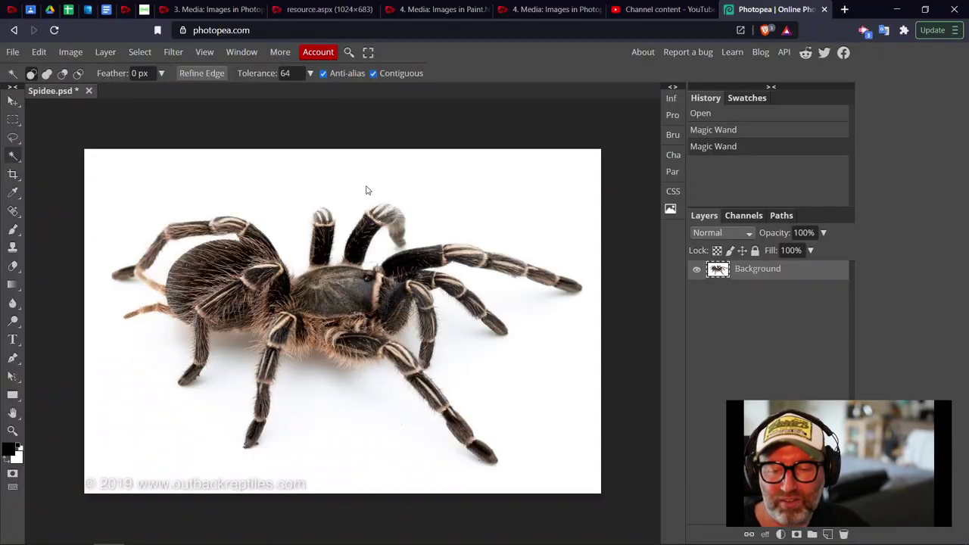
left_click(447, 231)
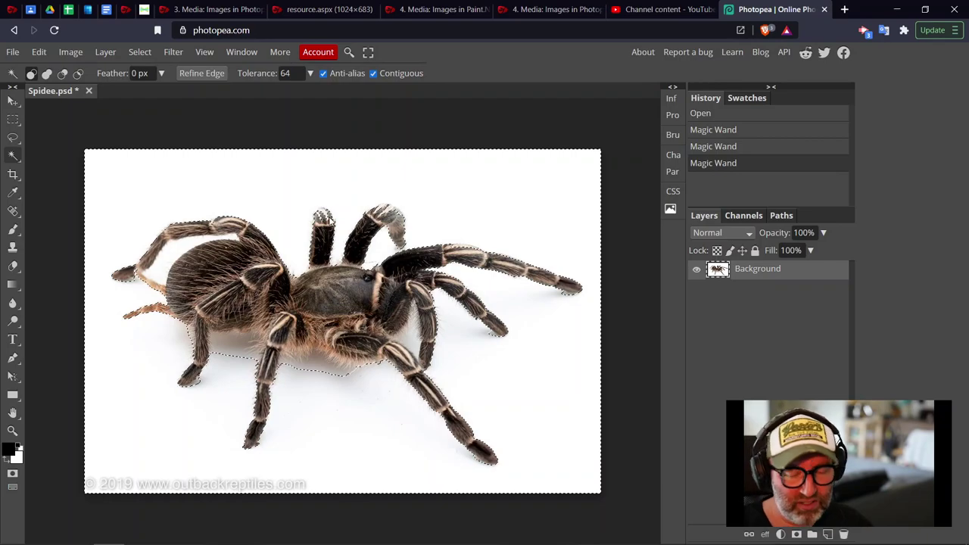
Step: Delete the background, undo it, and reselect the white area at tolerance 32
key("Delete")
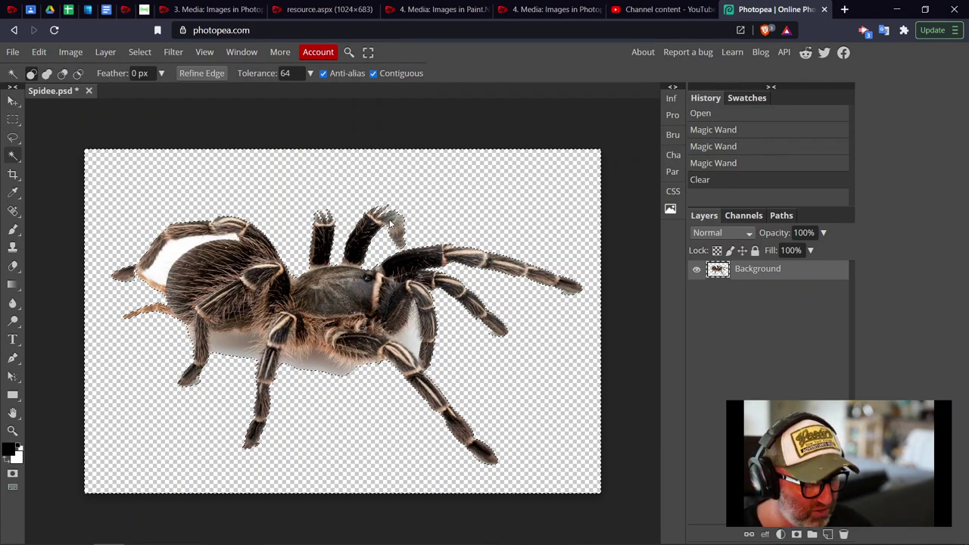
key("ctrl+z")
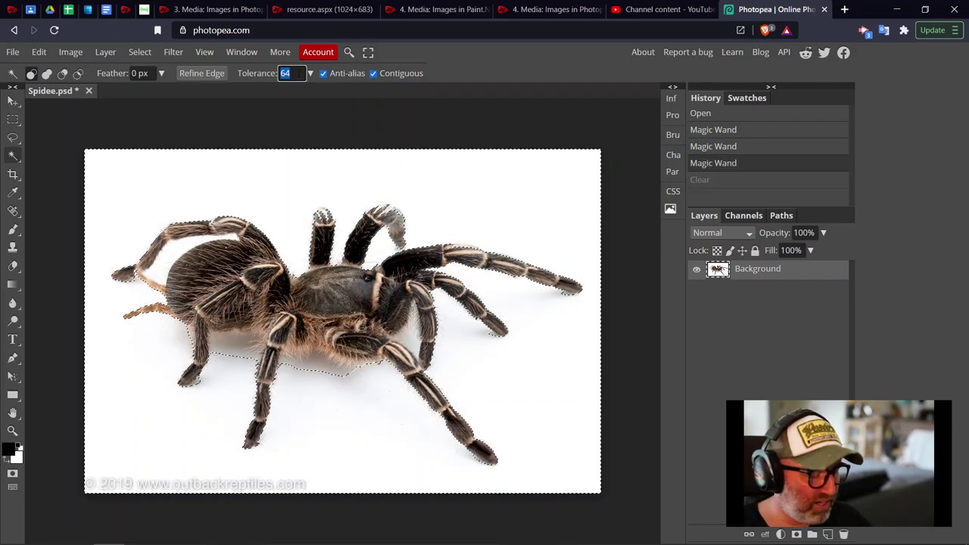
type("32")
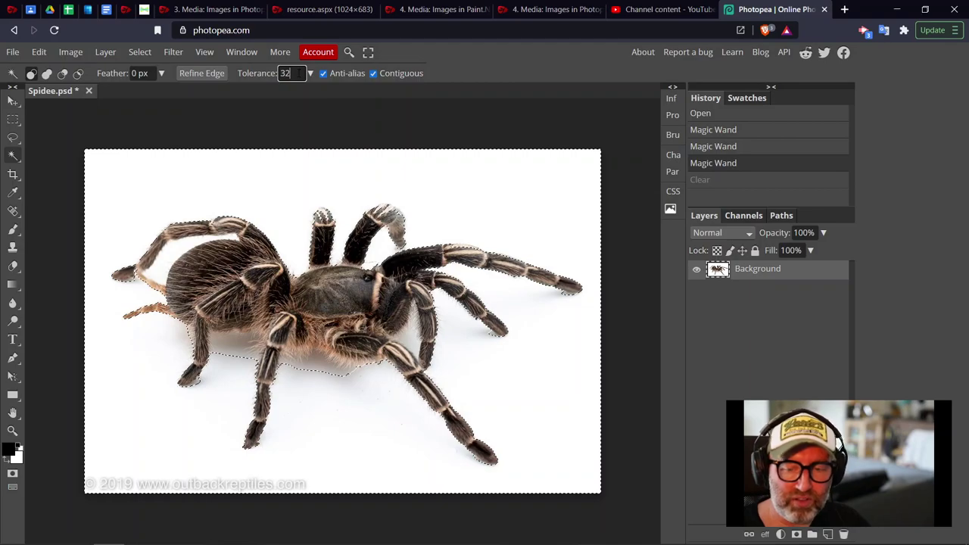
left_click(343, 137)
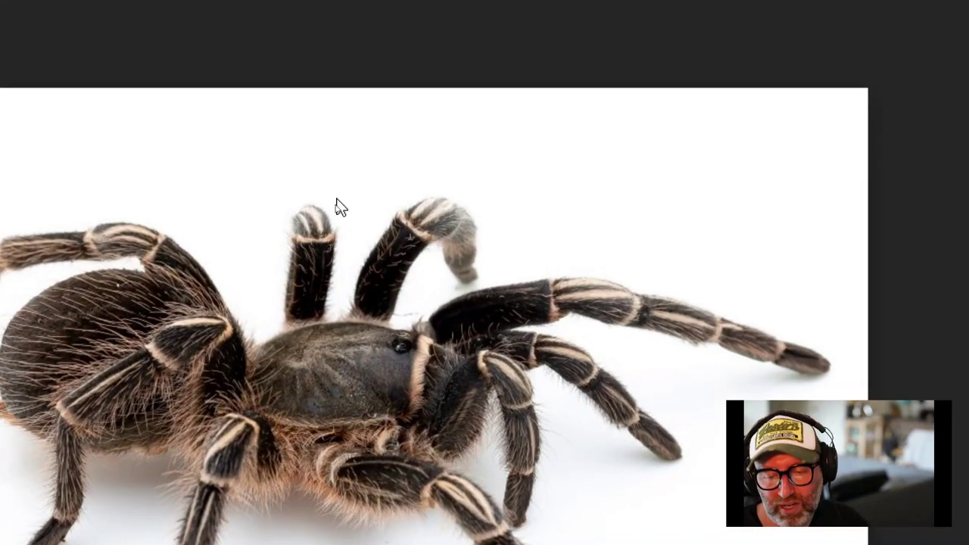
left_click(337, 200)
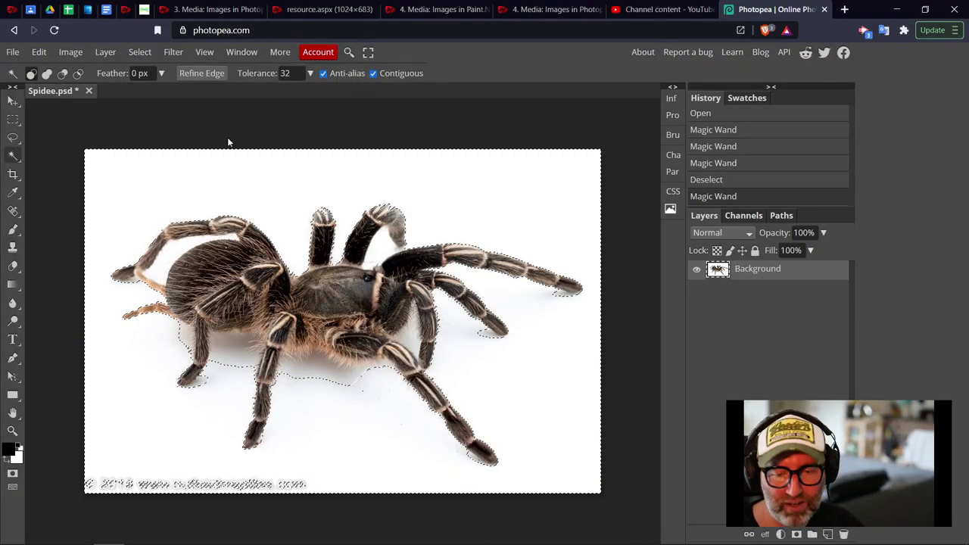
Step: Deselect, set Magic Wand tolerance to 16, and click the white background again
left_click(141, 52)
left_click(156, 88)
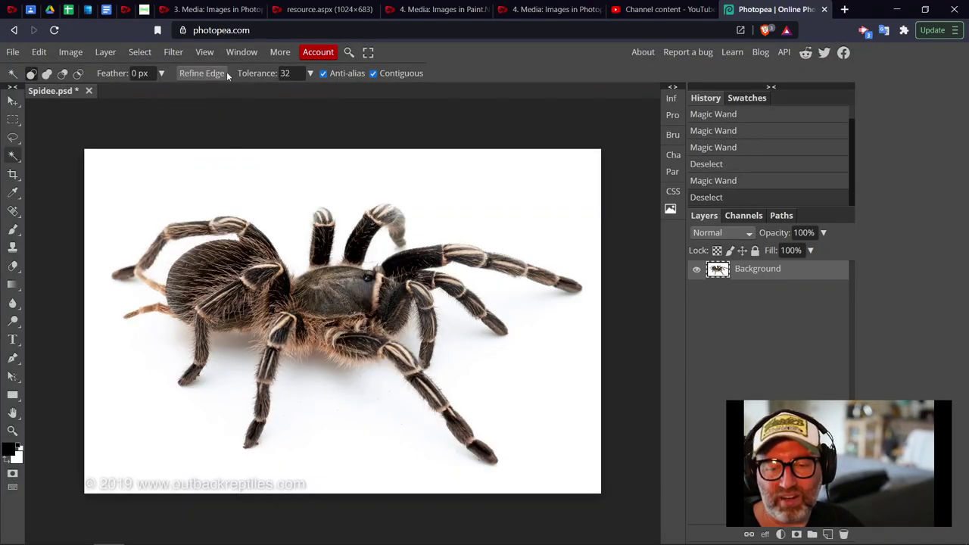
double_click(286, 73)
type("16")
left_click(305, 158)
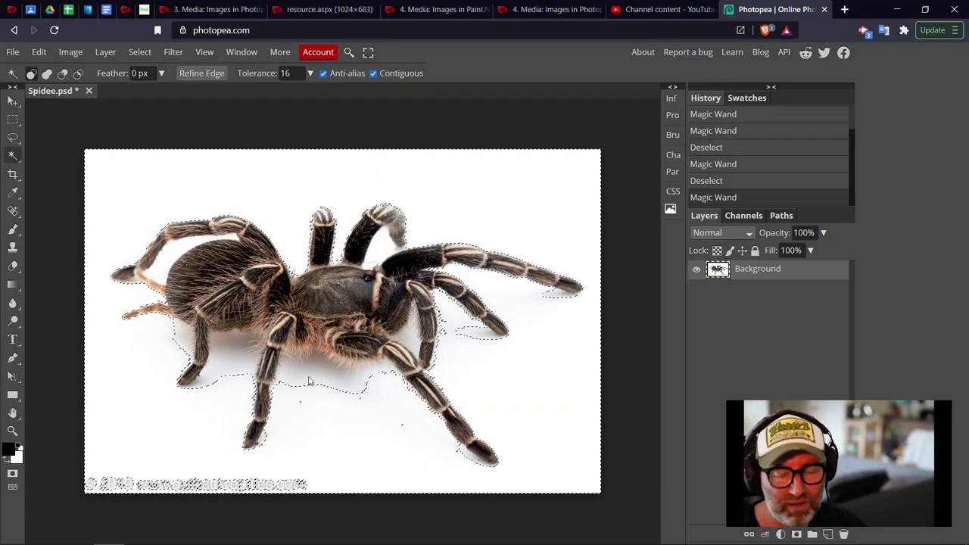
Step: Clear the selected white background with Edit > Clear and delete the white patches under the spider
left_click(39, 52)
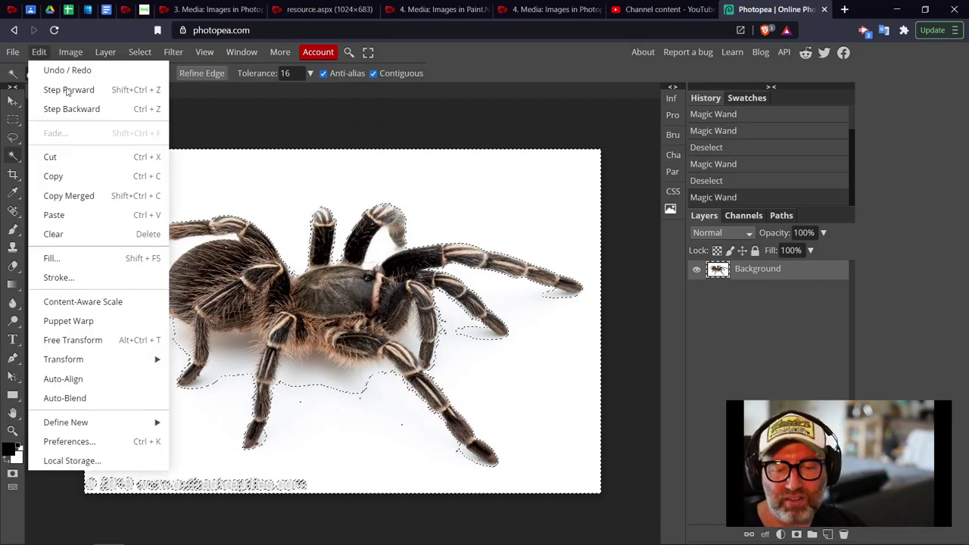
left_click(78, 157)
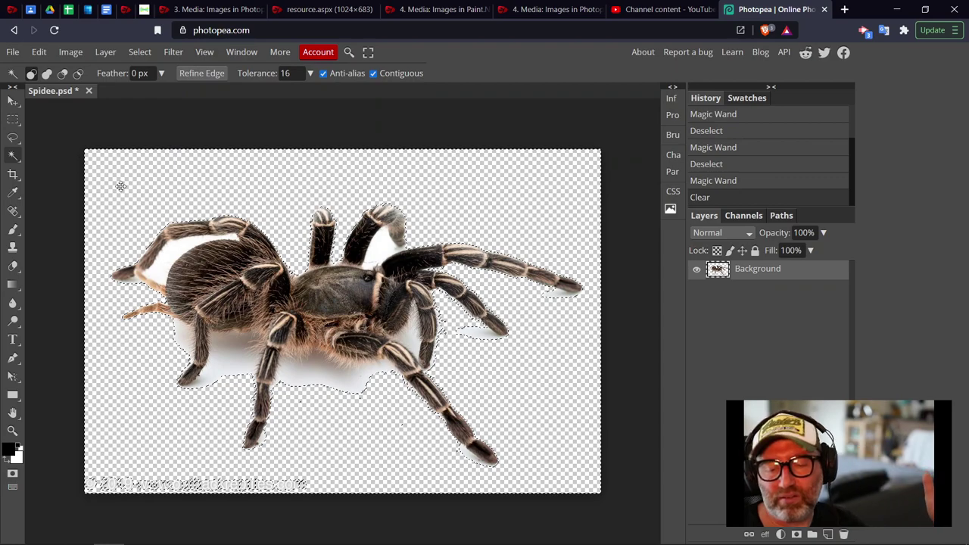
left_click(301, 376)
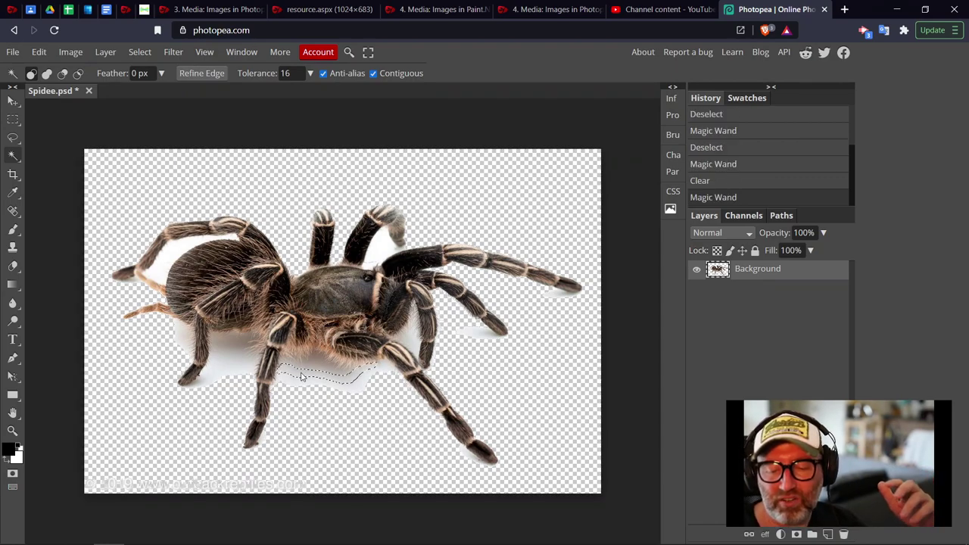
left_click(350, 384)
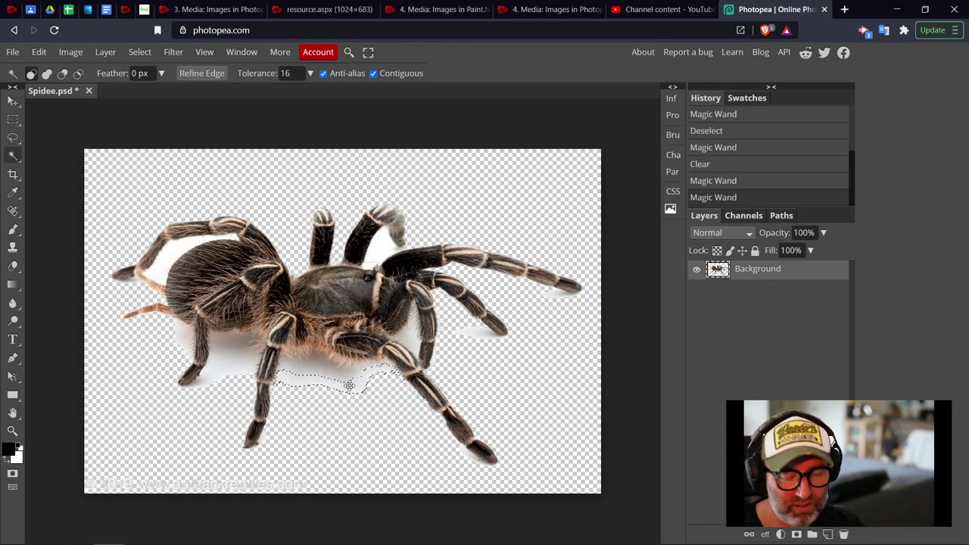
key("Delete")
left_click(237, 369)
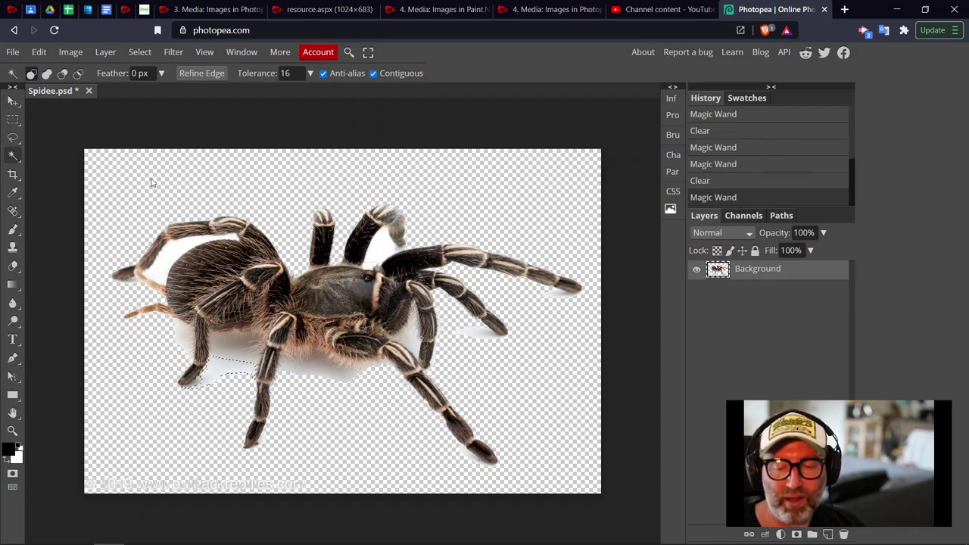
left_click(38, 52)
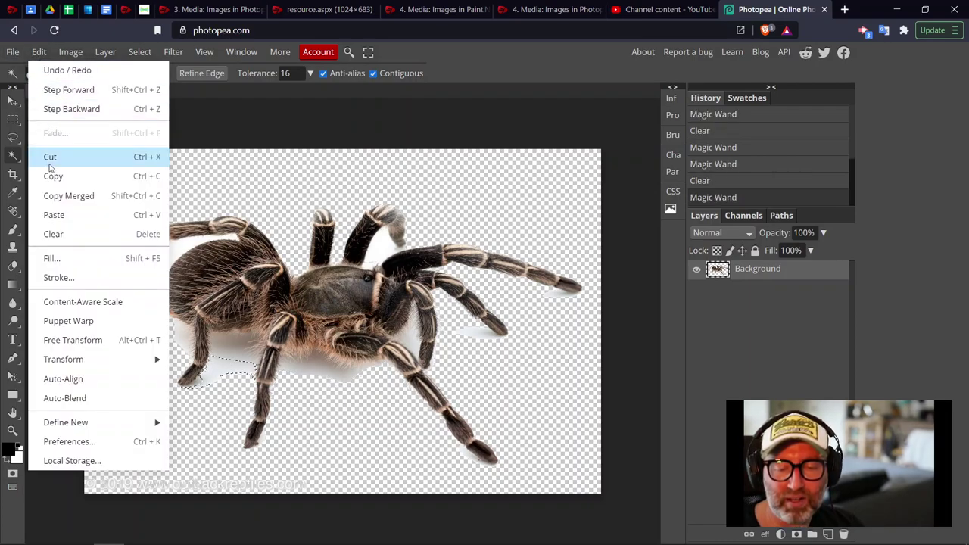
left_click(53, 233)
Step: Delete the white patches beside the left leg, near the back, and around the right legs
left_click(179, 341)
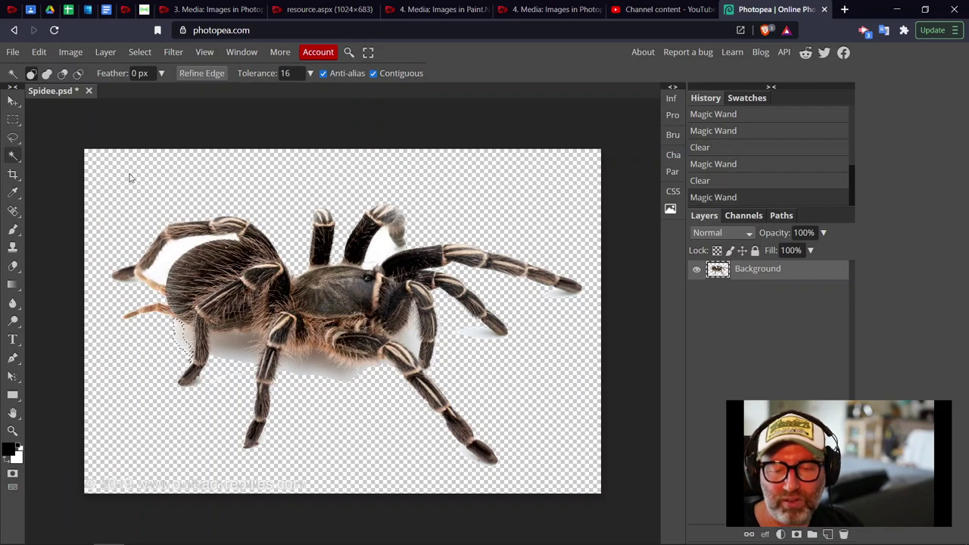
left_click(38, 51)
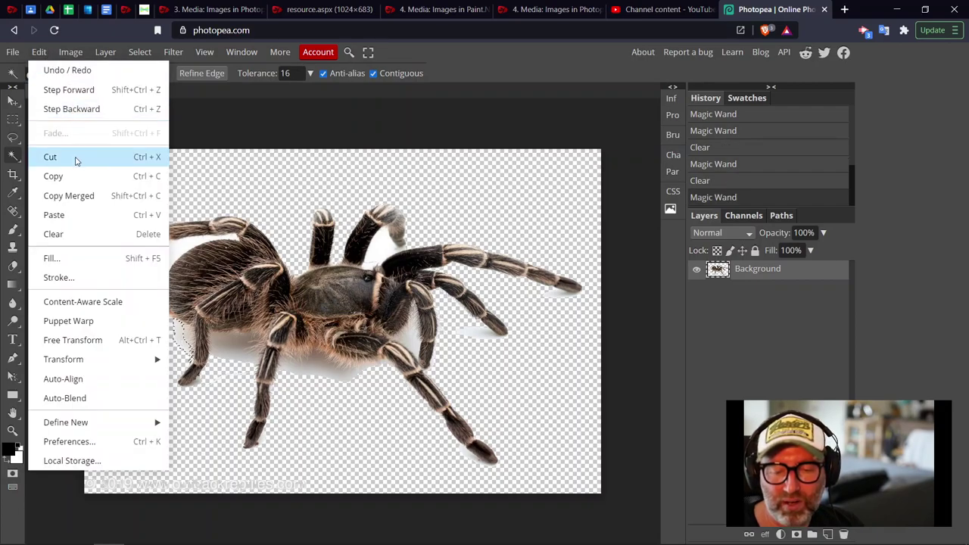
left_click(53, 233)
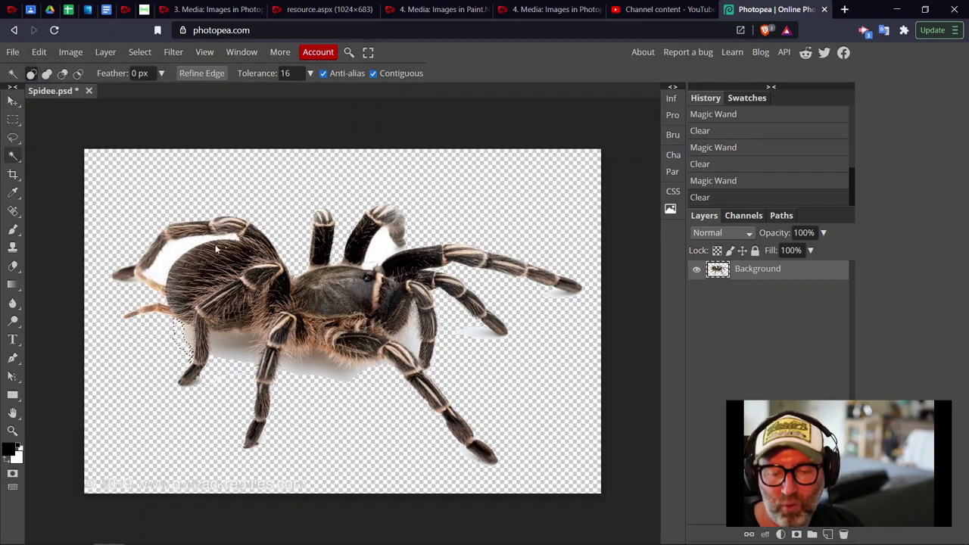
left_click(180, 253)
key("Delete")
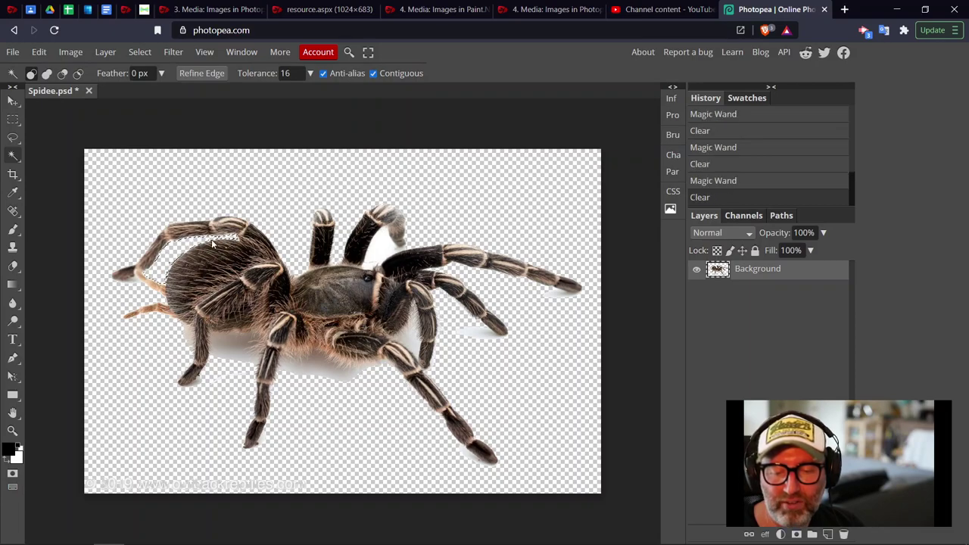
left_click(371, 256)
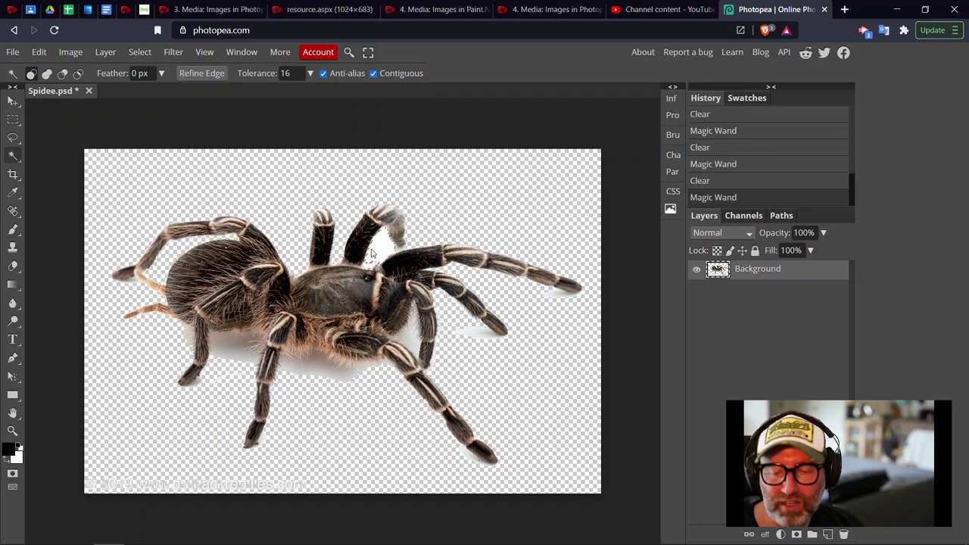
key("Delete")
left_click(467, 336)
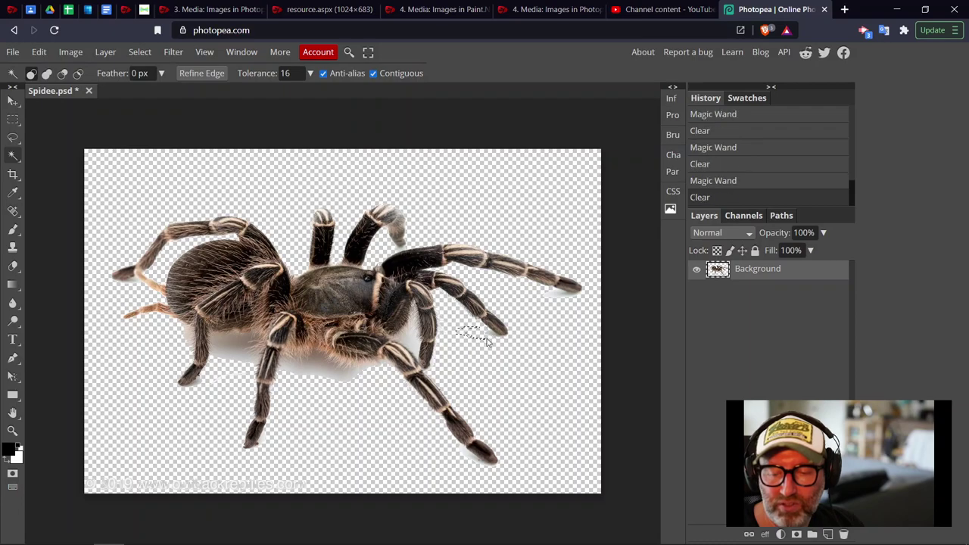
key("Delete")
left_click(418, 345)
left_click(415, 321)
key("Delete")
Step: Select and delete the small leftover patches and the watermark area under the body
left_click(333, 374)
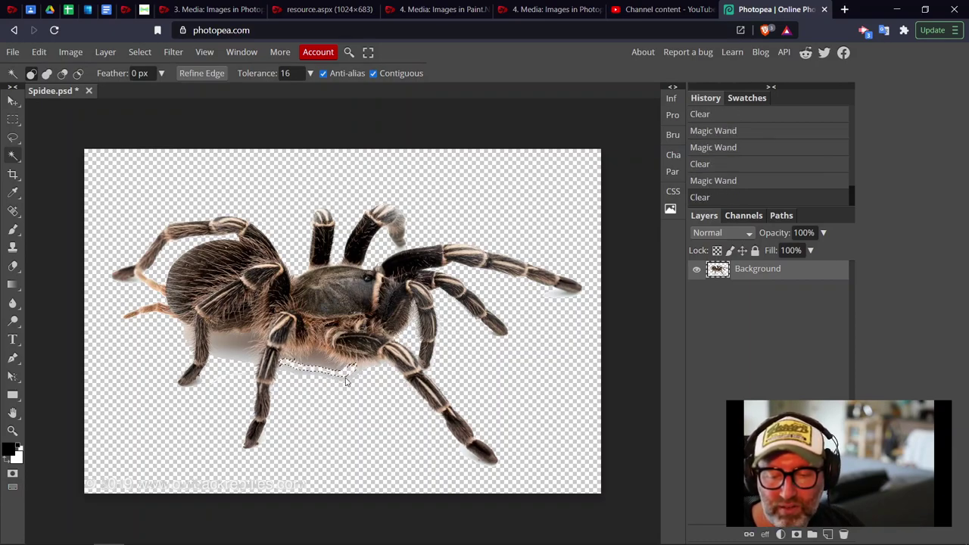
key("Delete")
left_click(344, 371)
key("Delete")
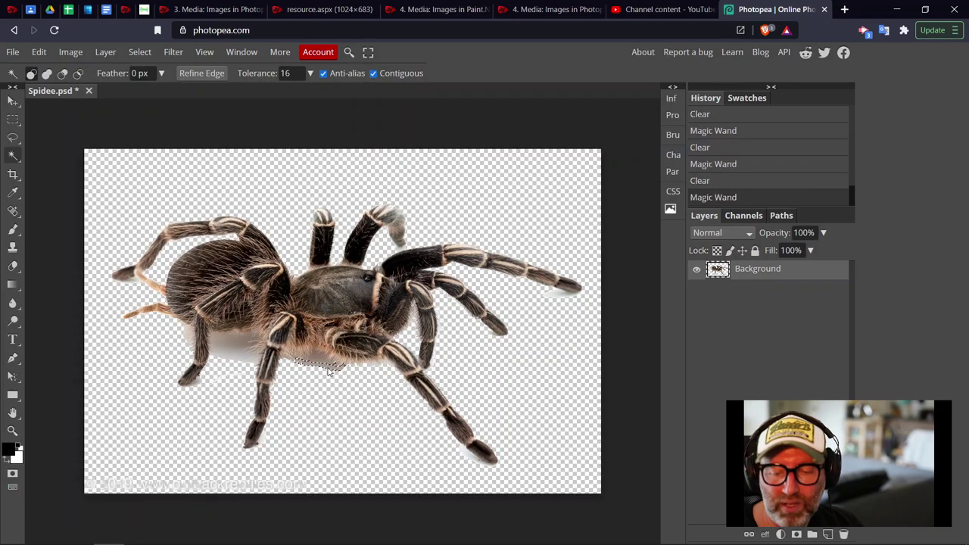
left_click(327, 365)
key("Delete")
left_click(249, 362)
key("Delete")
left_click(231, 350)
key("Delete")
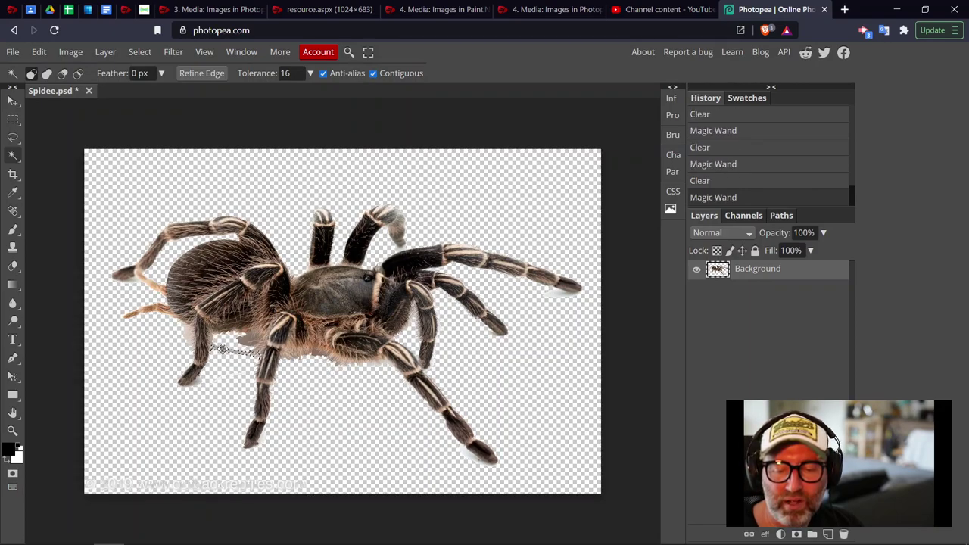
key("Delete")
left_click(245, 347)
key("Delete")
left_click(219, 352)
key("Delete")
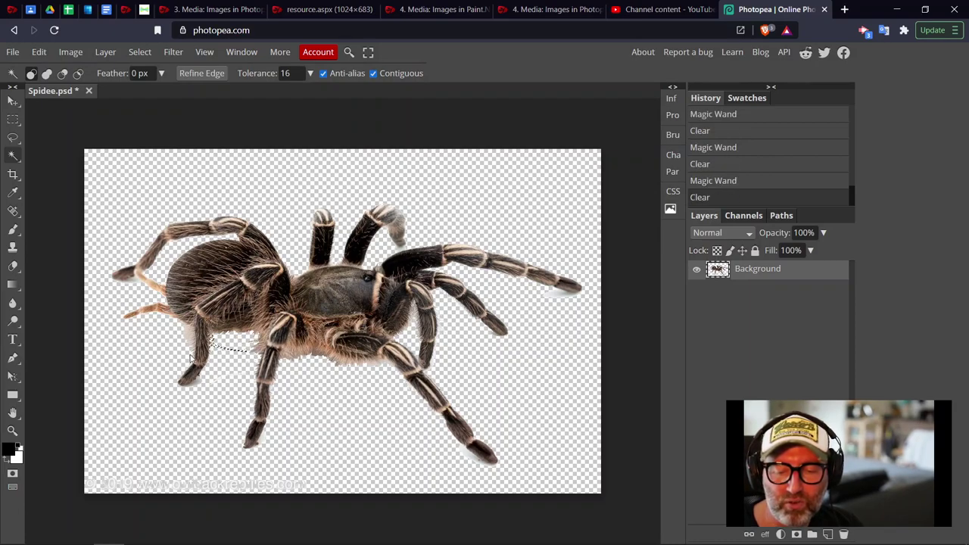
Step: Remove the white fragments at the left and lower-right leg tips, then select the right-tip fragment
left_click(188, 340)
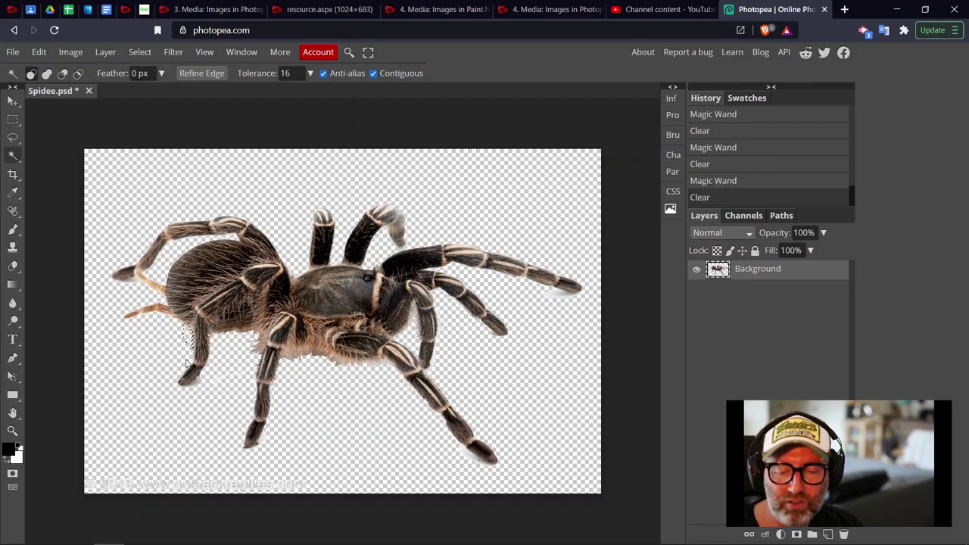
left_click(131, 279)
key("Delete")
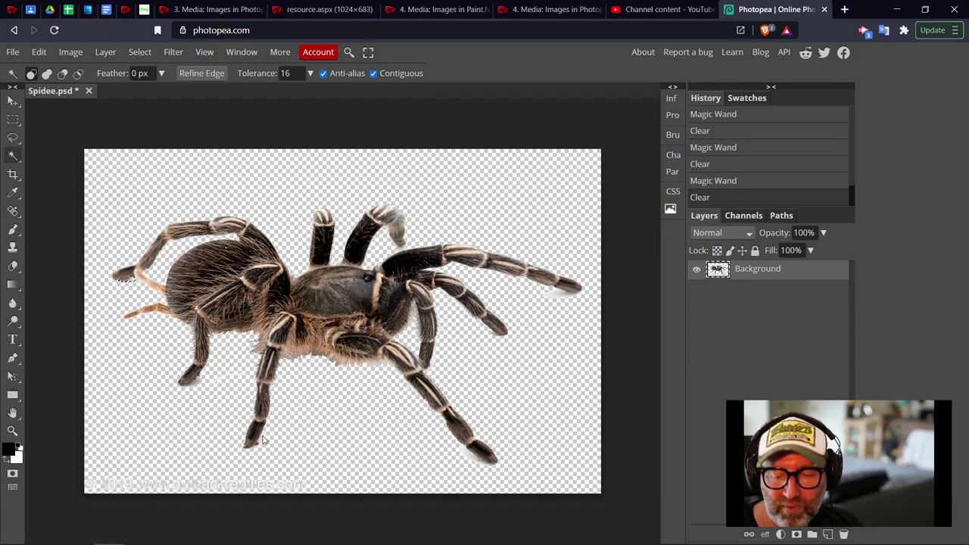
left_click(462, 451)
left_click(469, 457)
key("Delete")
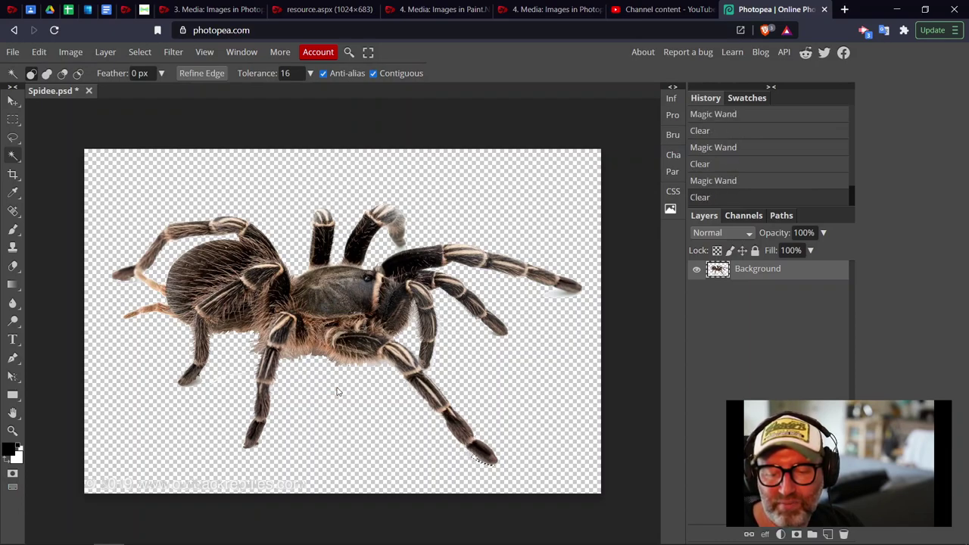
left_click(552, 303)
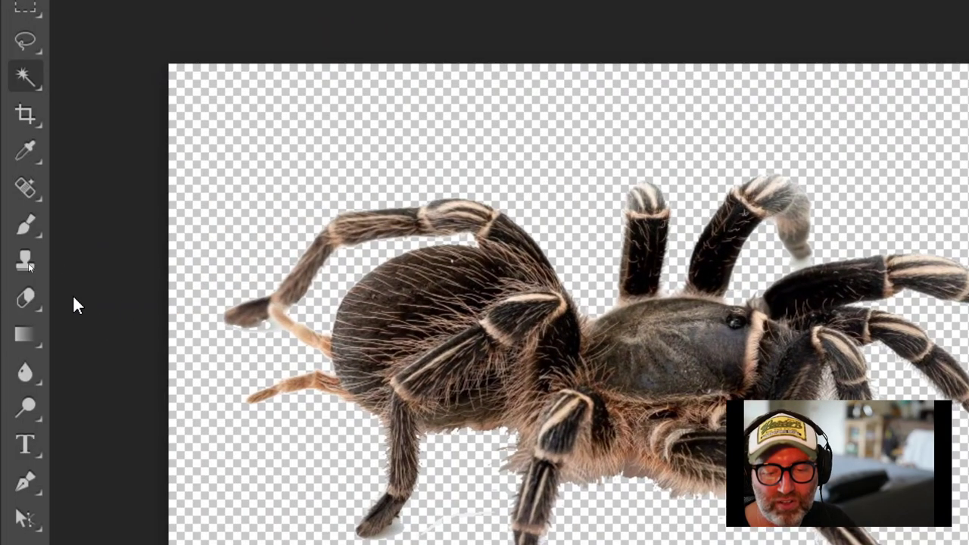
Step: Switch to the Eraser and set its brush to 85 px at full hardness
left_click(19, 306)
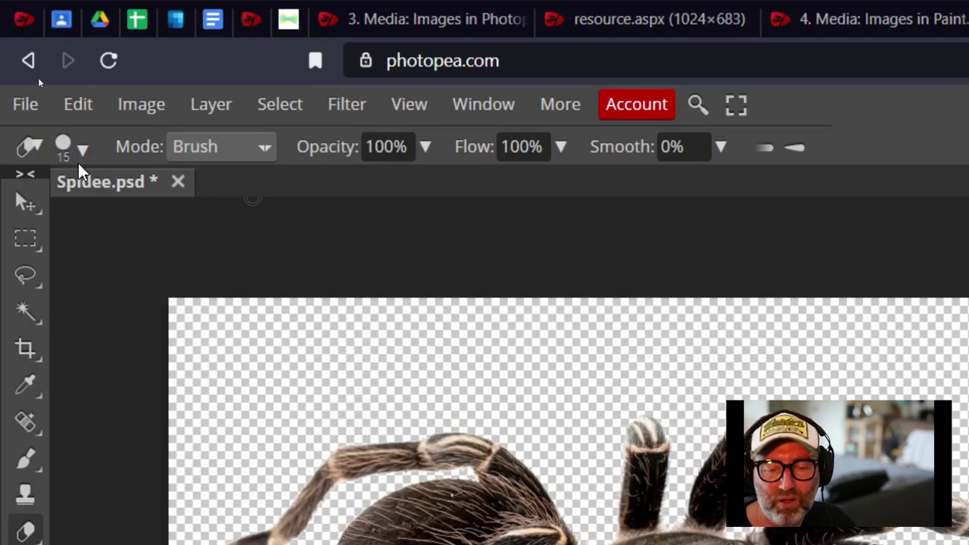
left_click(83, 150)
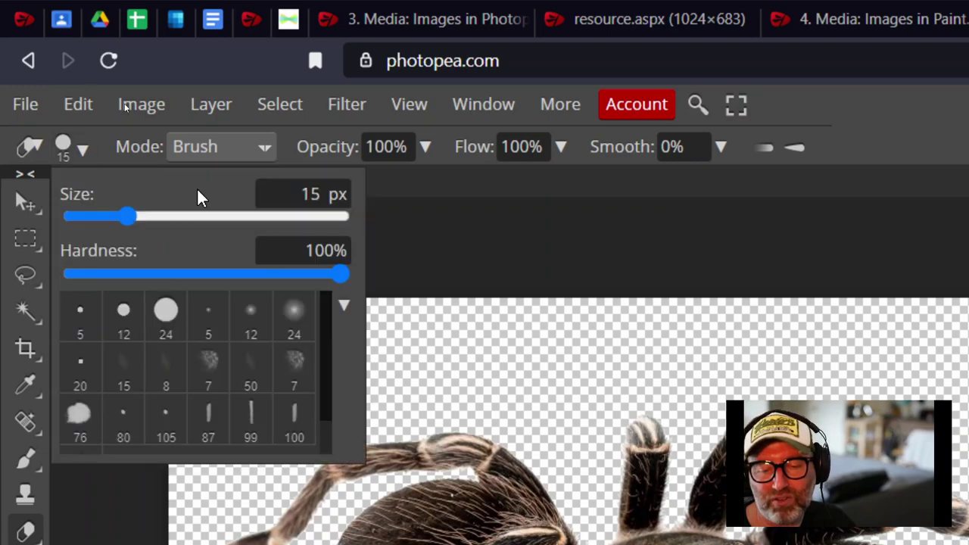
left_click(180, 216)
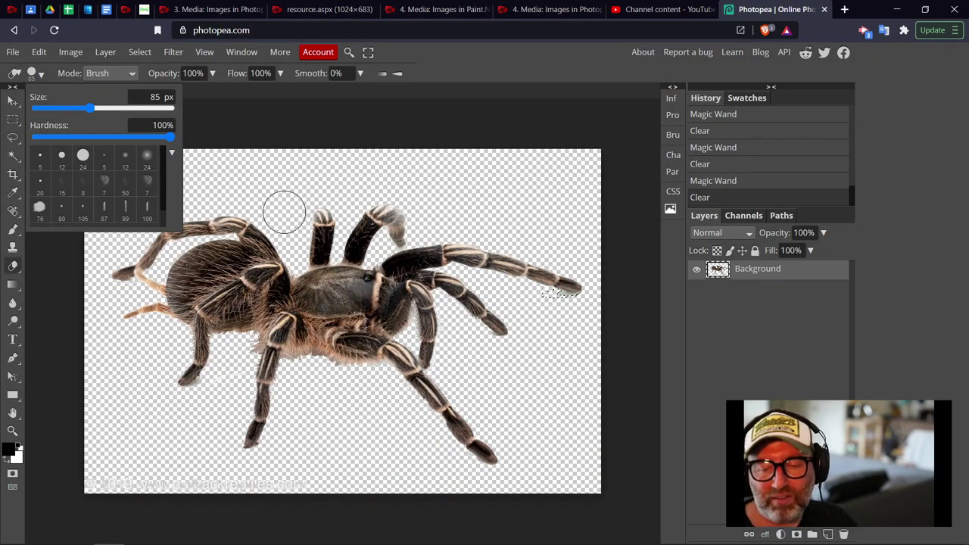
Step: Erase the specks near the right leg tip and the faint bottom-left watermark, deselecting with Ctrl+D
left_click(342, 169)
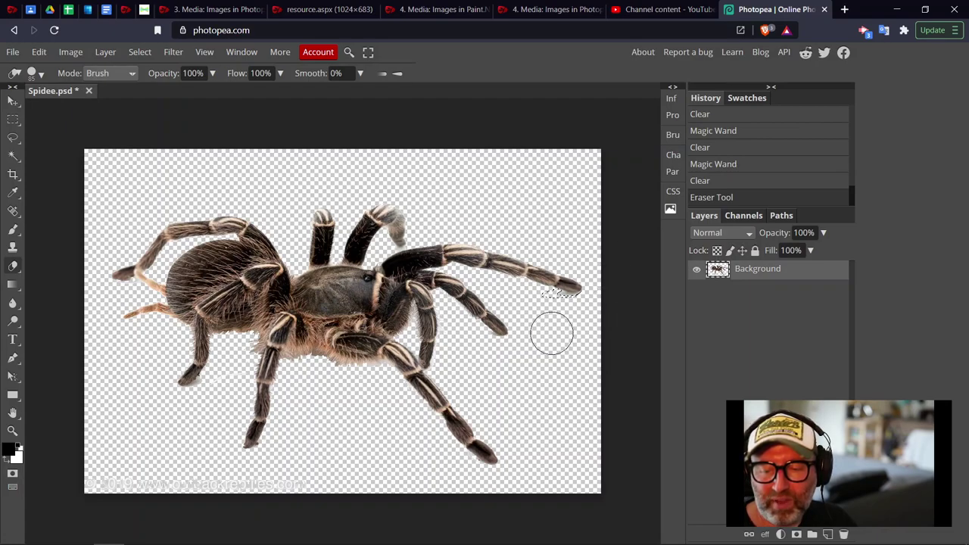
left_click_drag(573, 335, 548, 330)
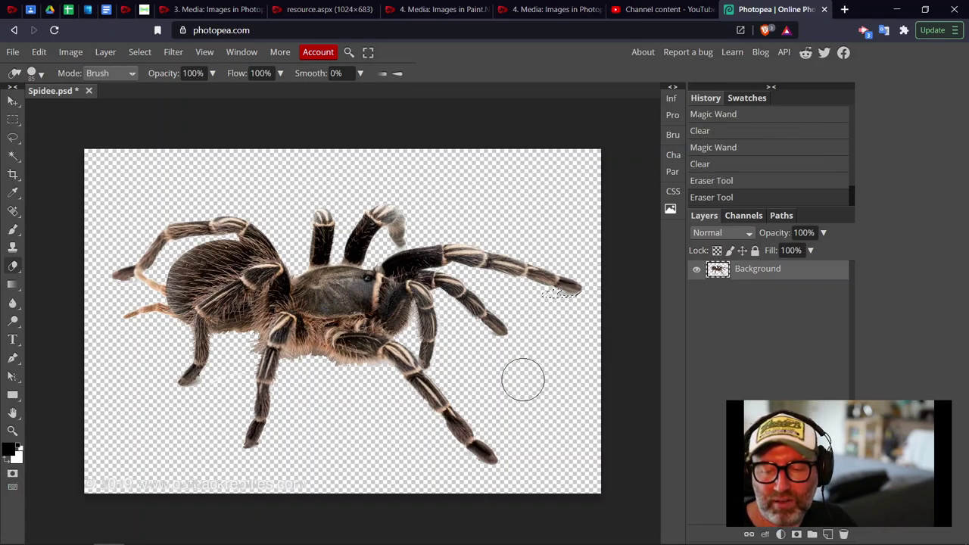
left_click_drag(523, 378, 501, 370)
key("ctrl+d")
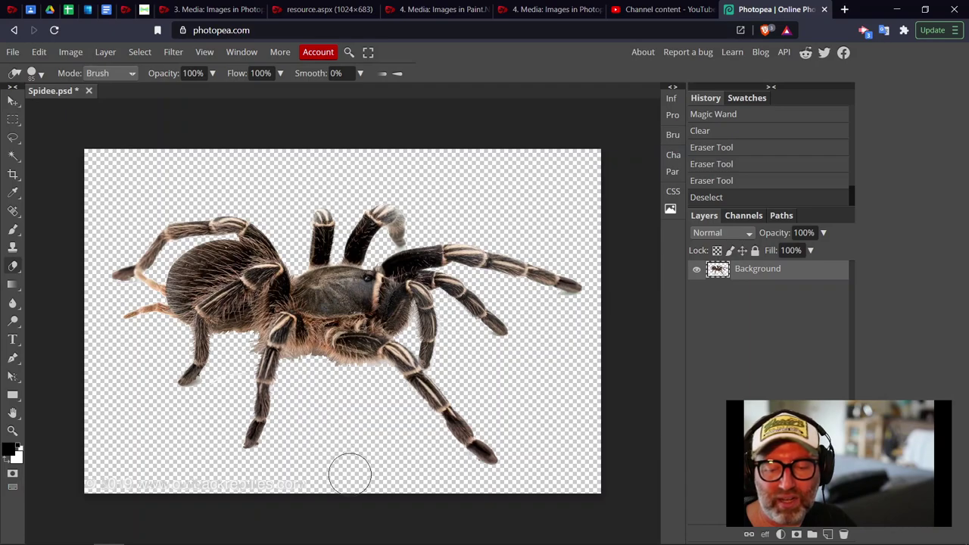
left_click_drag(308, 496, 113, 476)
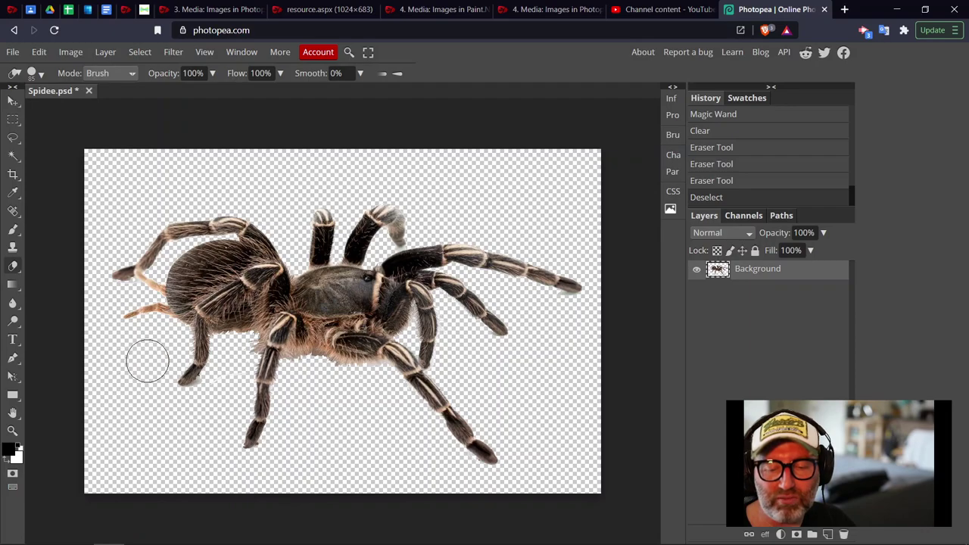
left_click_drag(127, 397, 214, 397)
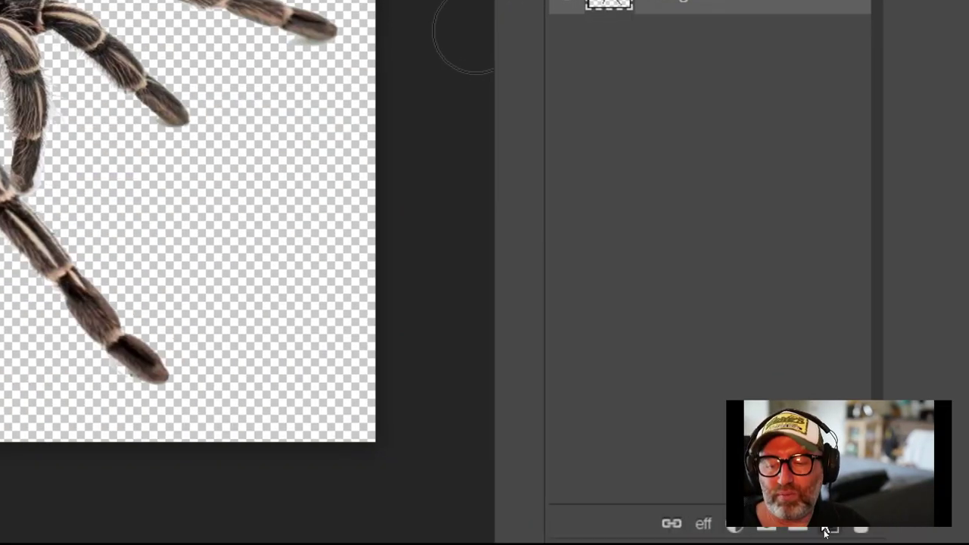
Step: Add a new empty layer named 'Pinky Pink' above the spider
left_click(825, 530)
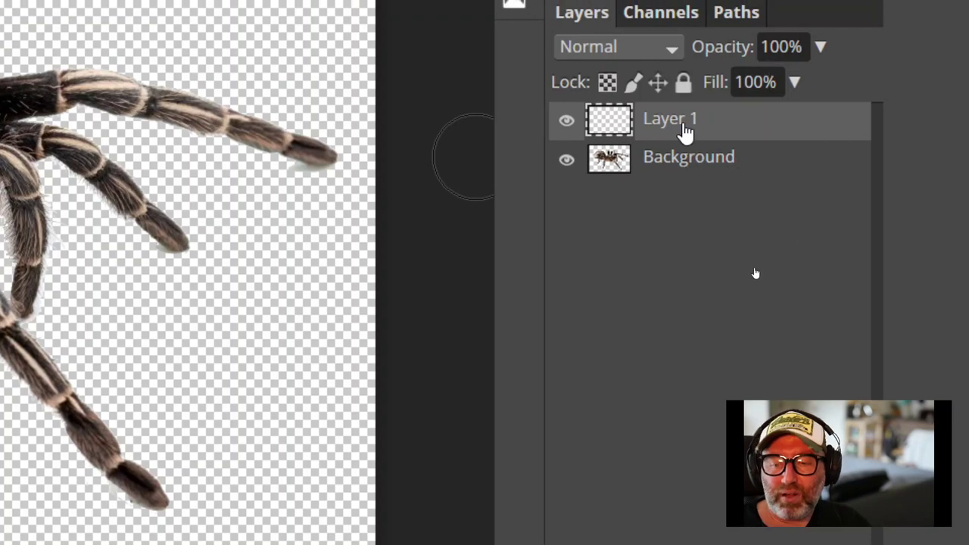
double_click(683, 119)
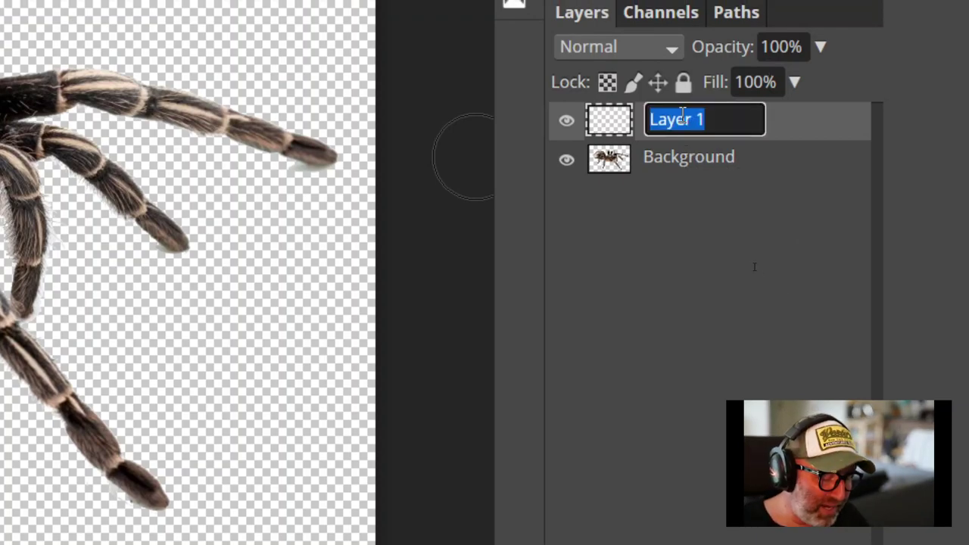
type("Pinky P")
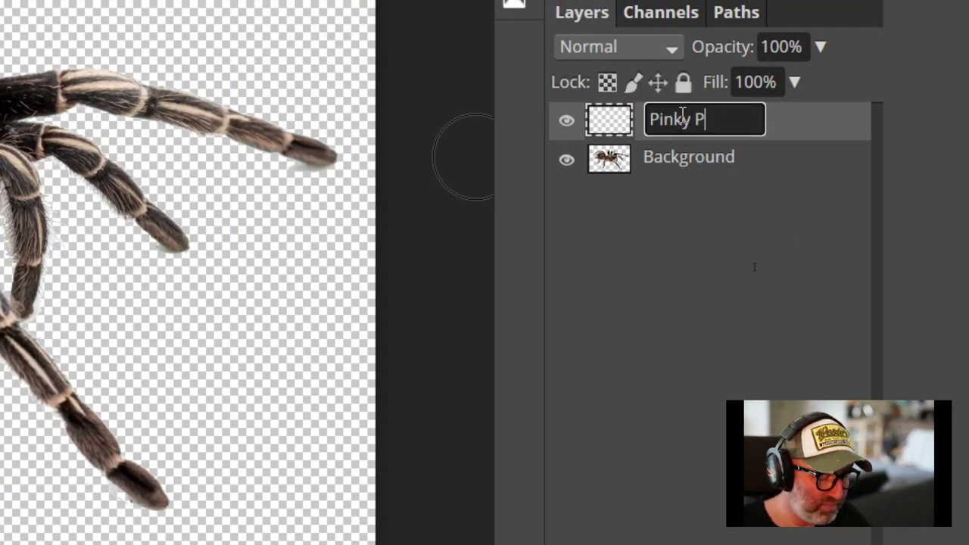
type("ink")
key("Return")
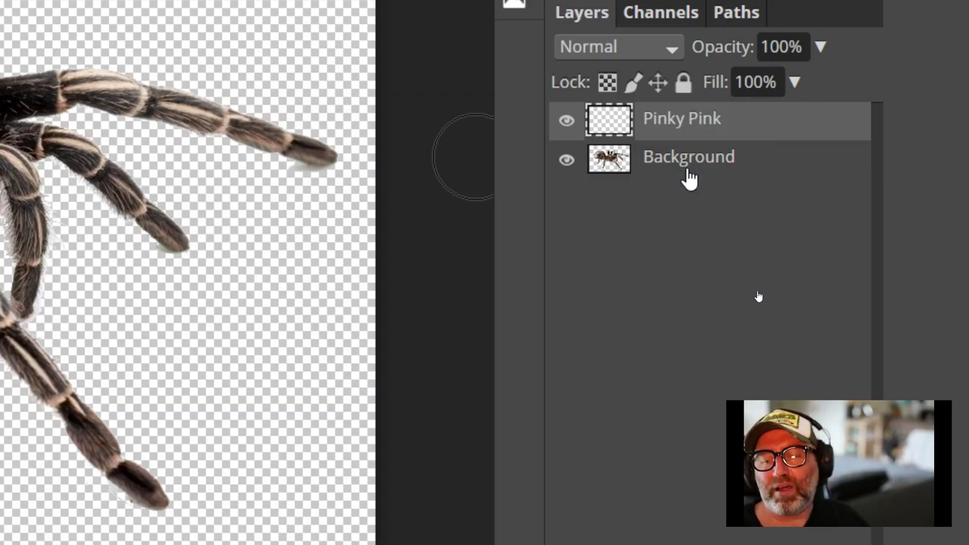
Step: Rename the spider's Background layer to 'Spideee'
double_click(690, 162)
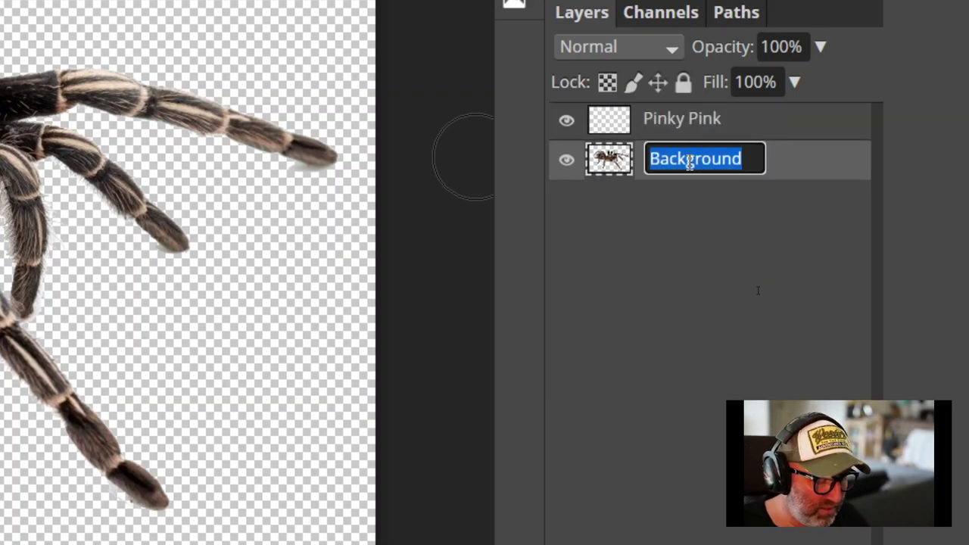
type("Spideee")
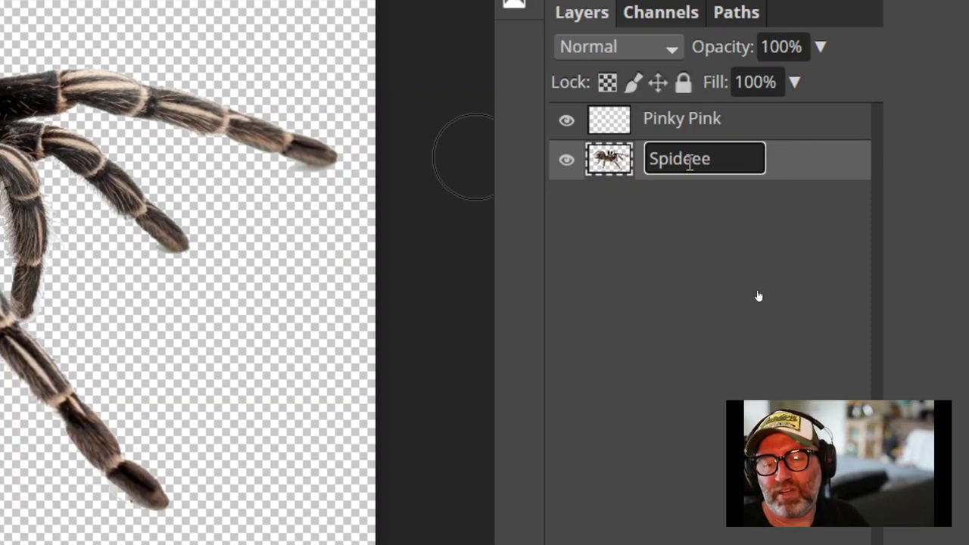
key("Return")
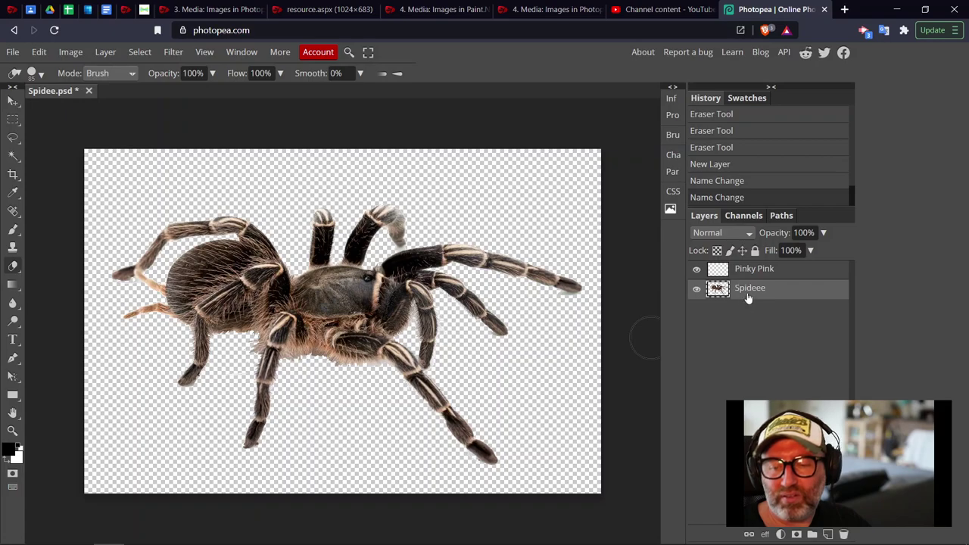
Step: With the Pinky Pink layer active, set the foreground colour to bright fuchsia pink (e751d9)
left_click(760, 273)
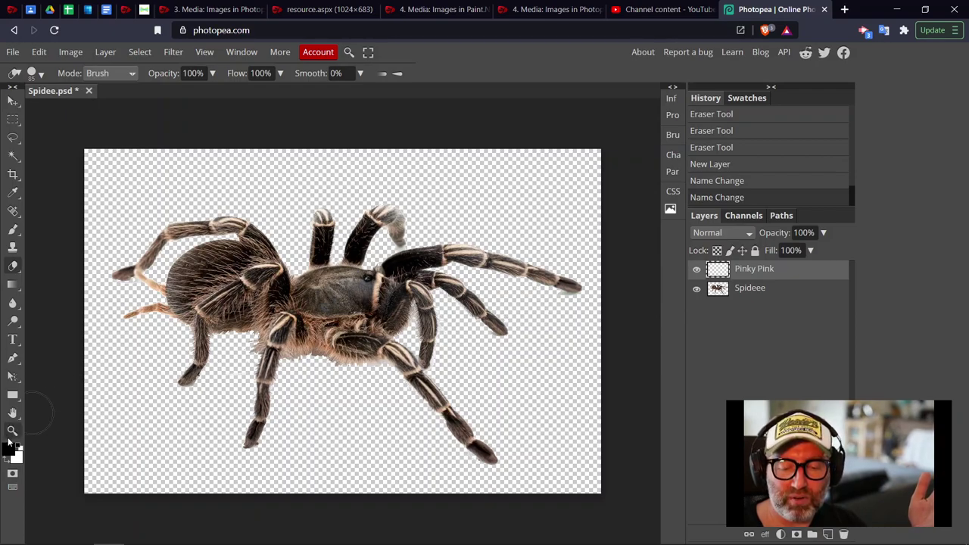
left_click(10, 451)
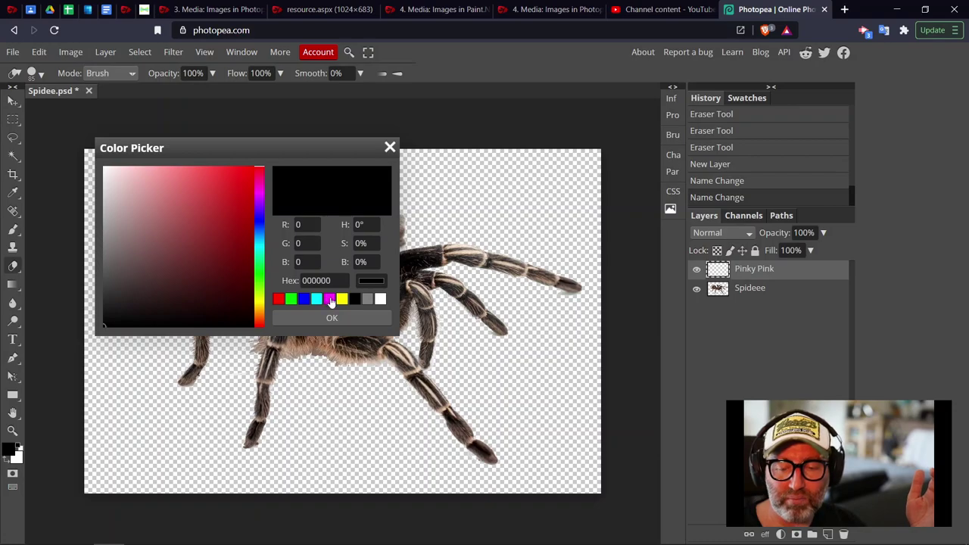
left_click(260, 192)
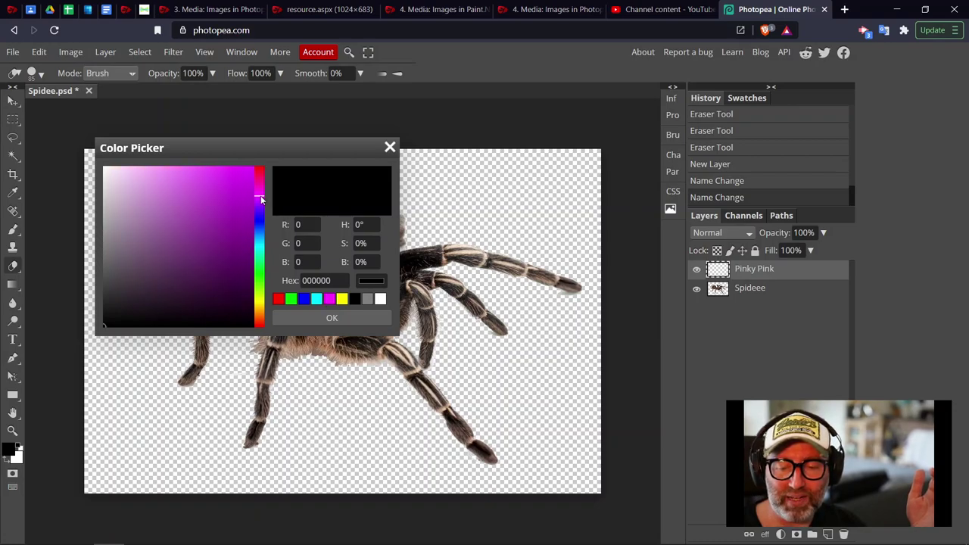
left_click_drag(210, 179, 201, 184)
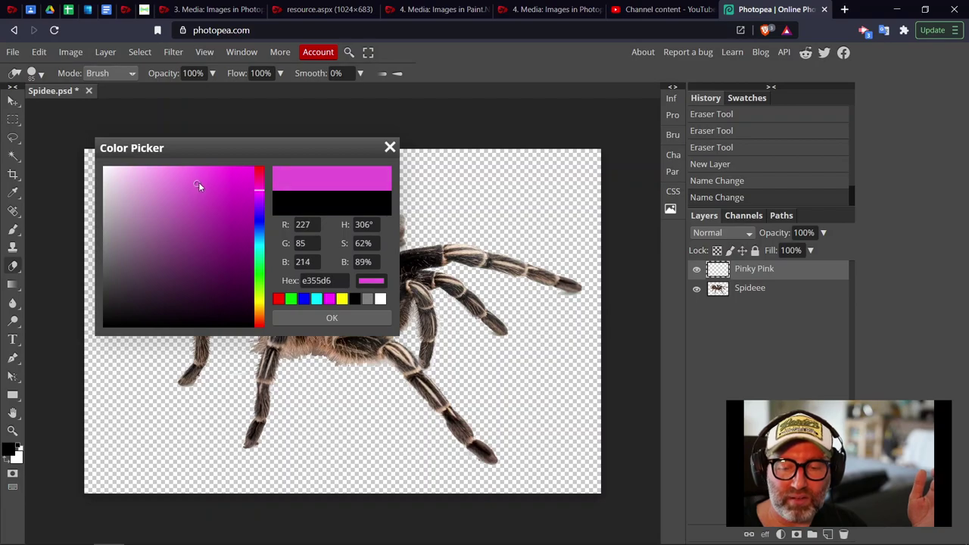
left_click(330, 317)
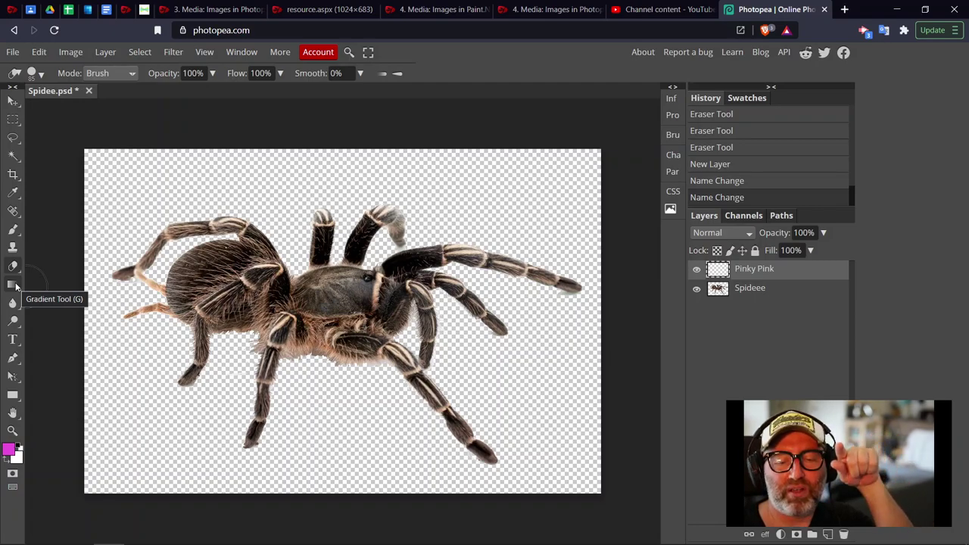
Step: Fill the whole Pinky Pink layer with solid pink using the Paint Bucket Tool
right_click(15, 285)
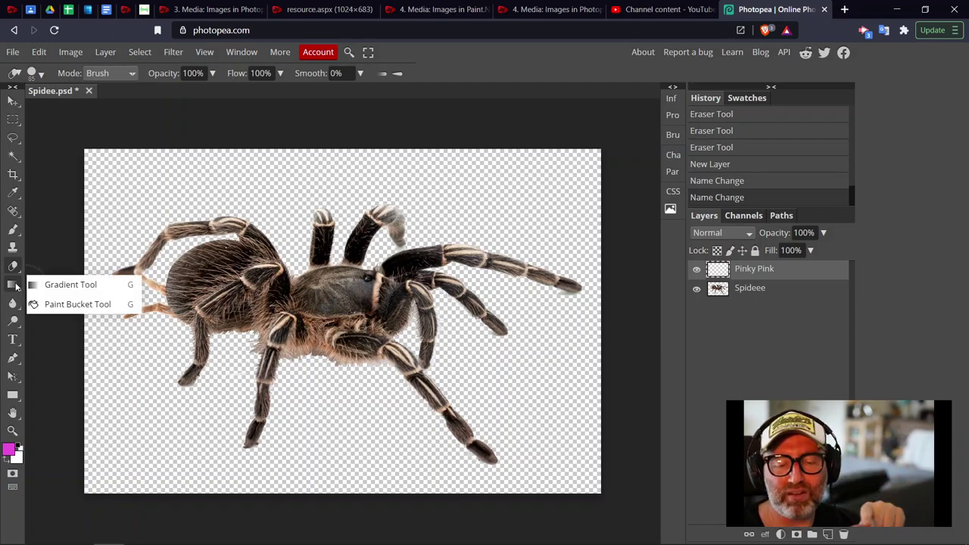
left_click(61, 304)
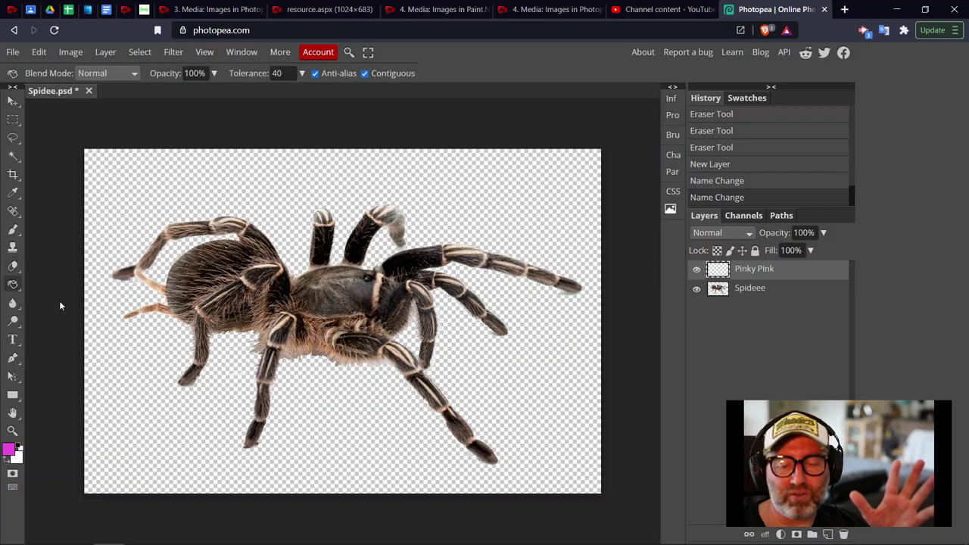
left_click(524, 381)
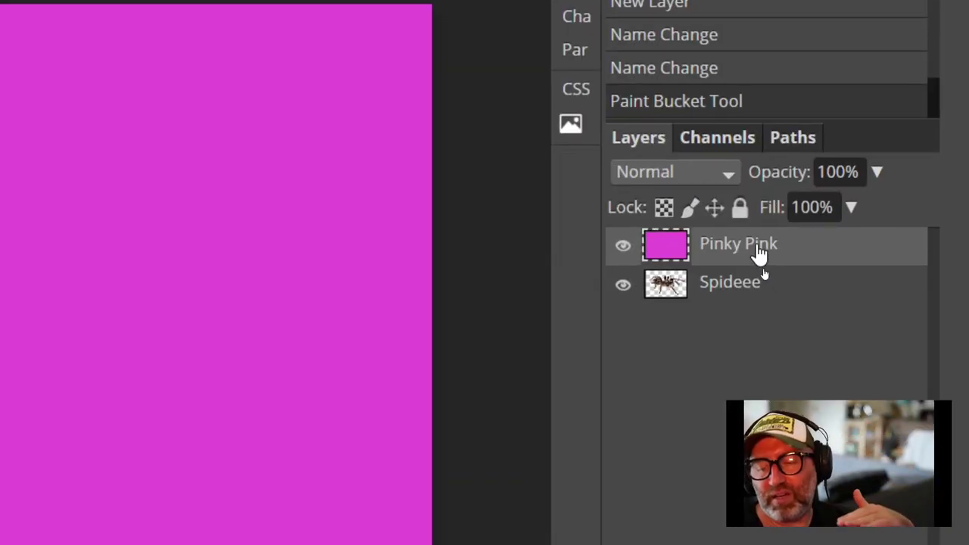
Step: Reorder the layers so Pinky Pink sits beneath the Spideee layer
left_click_drag(758, 254, 766, 302)
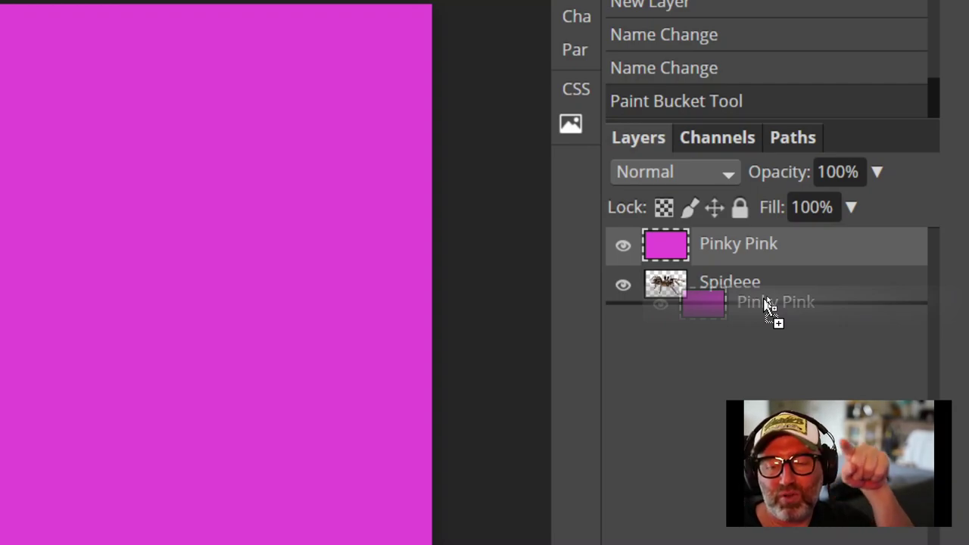
left_click_drag(766, 303, 770, 252)
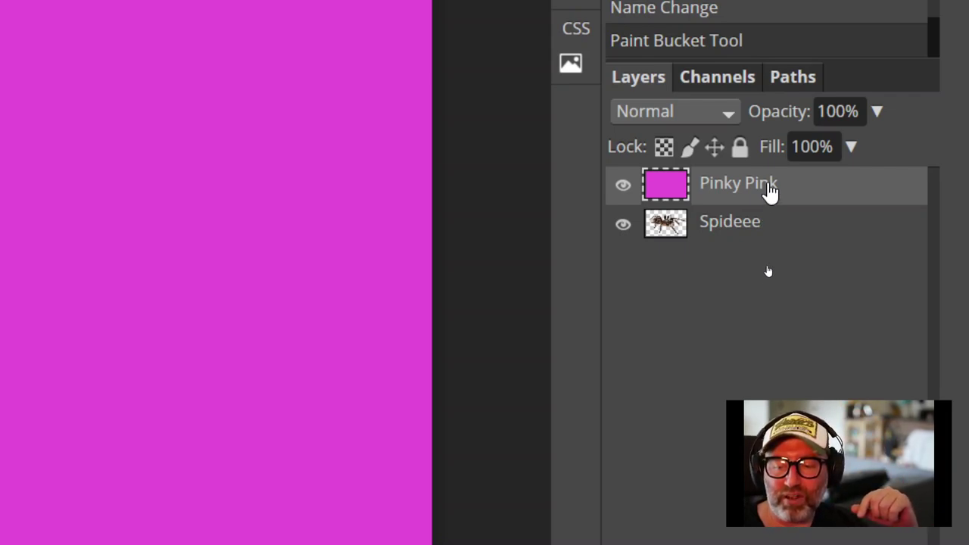
left_click_drag(761, 184, 762, 244)
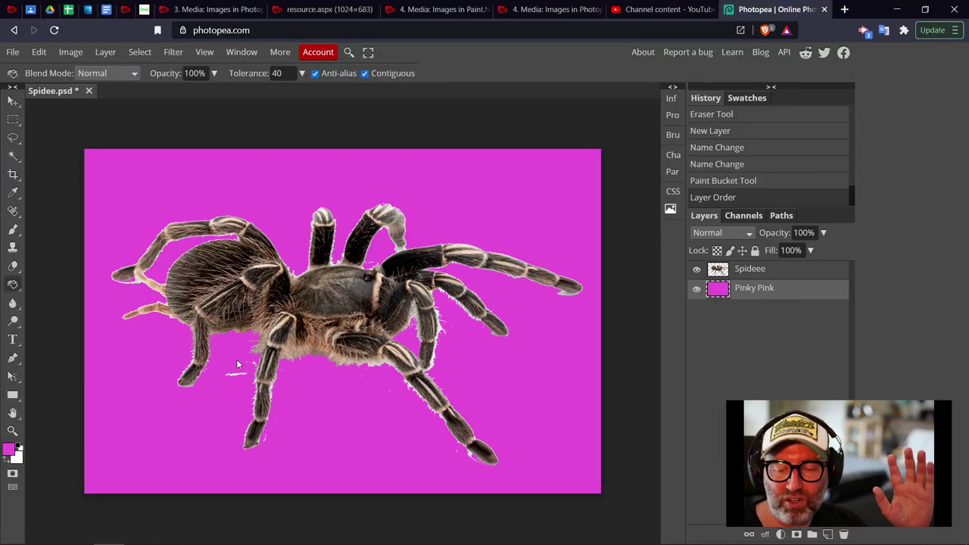
Step: On the Spideee layer, erase the stray white specks around the lower legs and leg tips
left_click(749, 271)
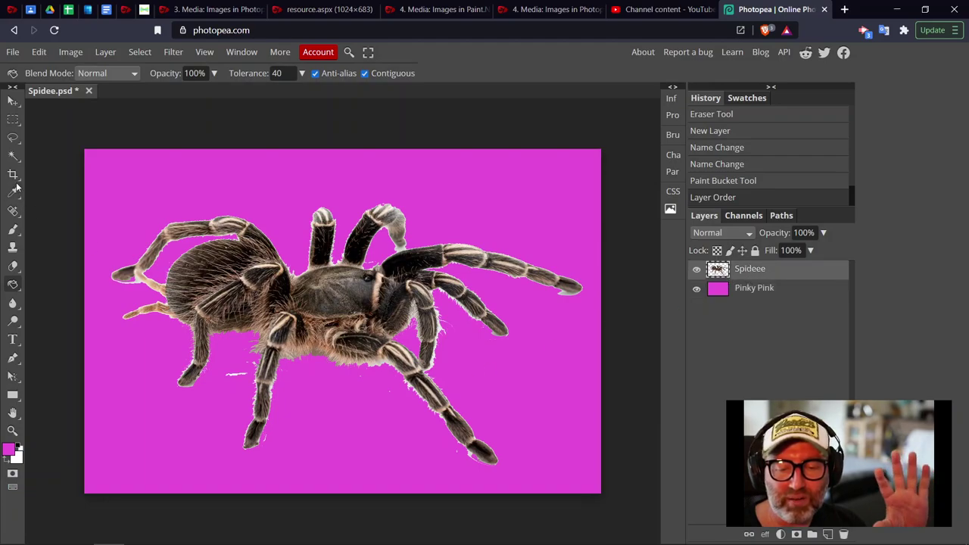
left_click(13, 266)
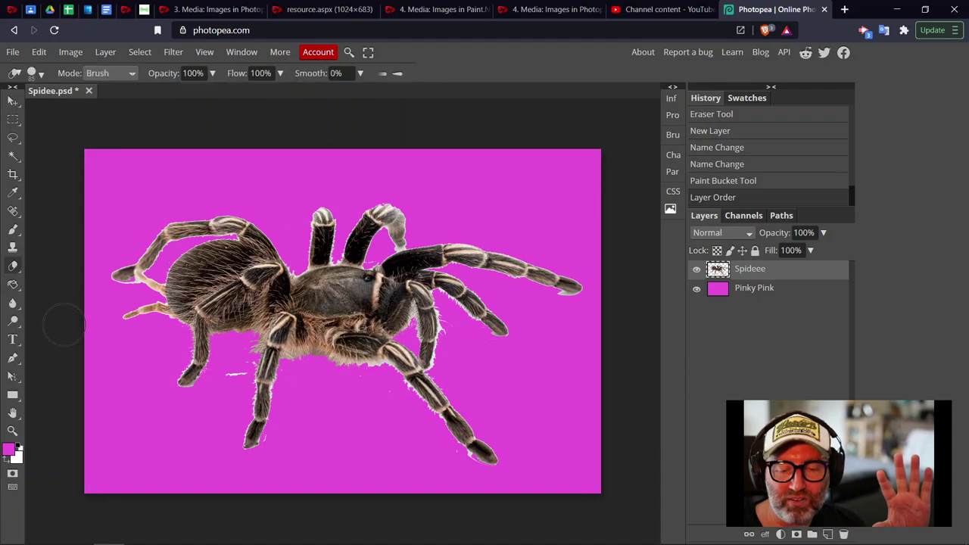
left_click(228, 371)
left_click(231, 369)
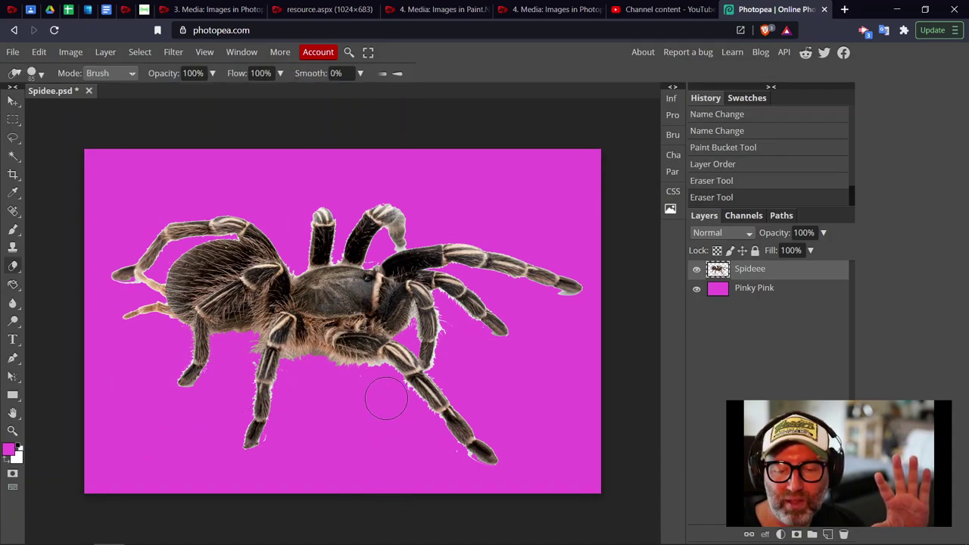
left_click(444, 463)
left_click(444, 463)
left_click(553, 309)
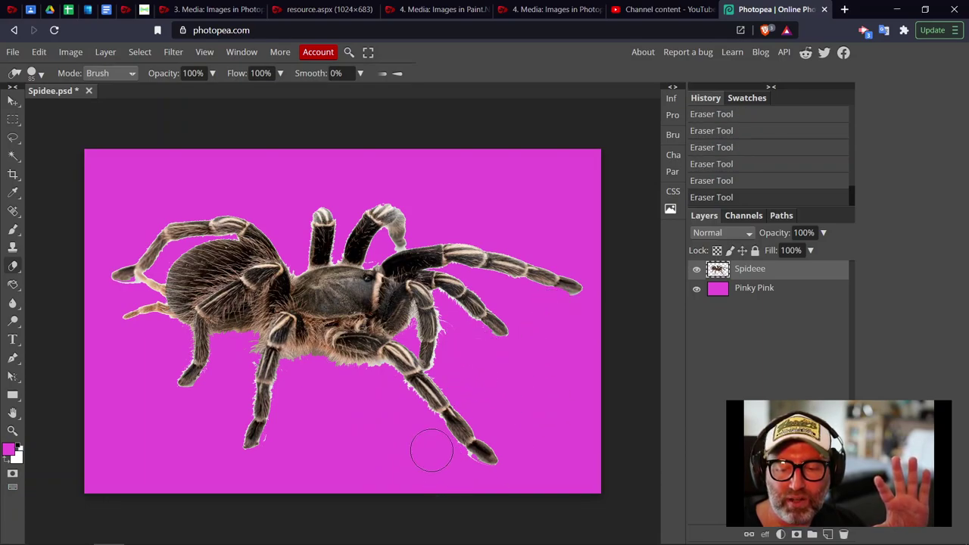